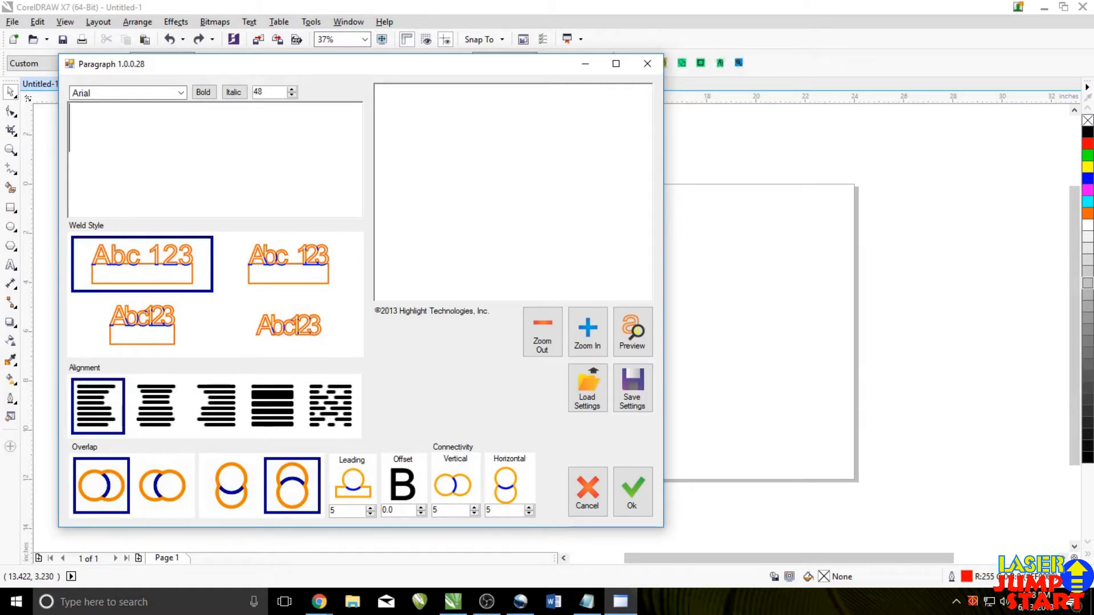
Step: Enter "Grit Manliness" and "Individualism" as the first two lines of the paragraph text
type("Grit")
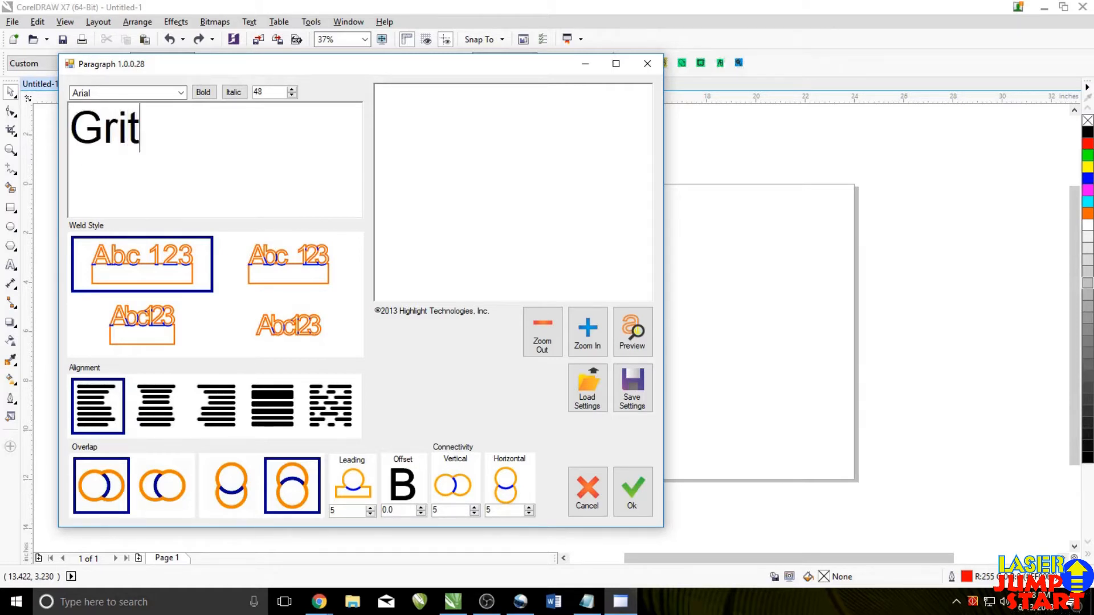
type(" Man")
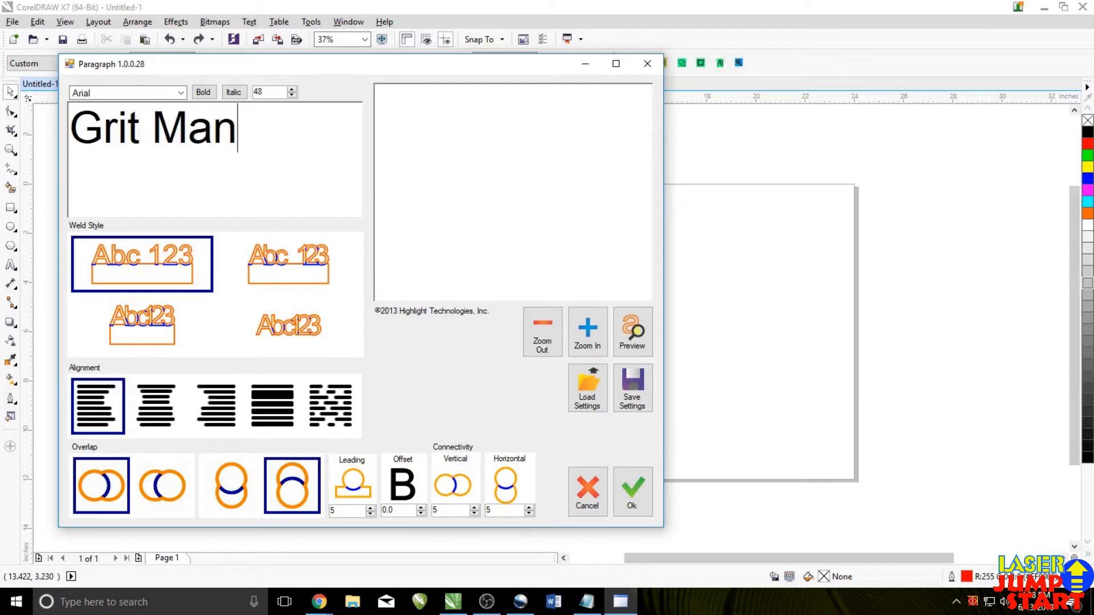
type("liness")
key("Return")
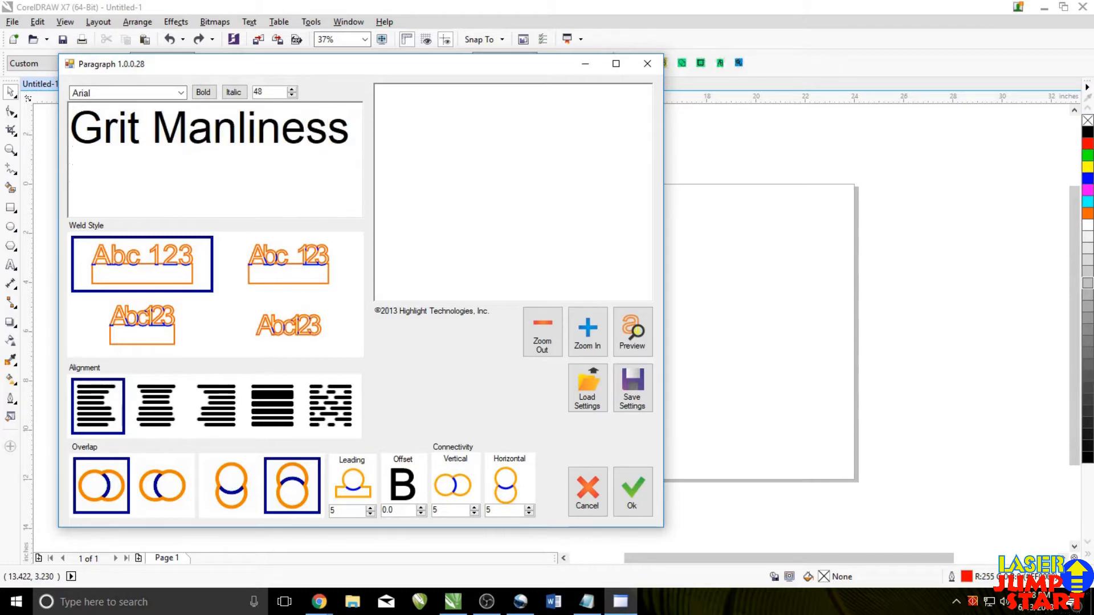
type("Individua")
type("lizm")
key("BackSpace")
key("BackSpace")
type("sm")
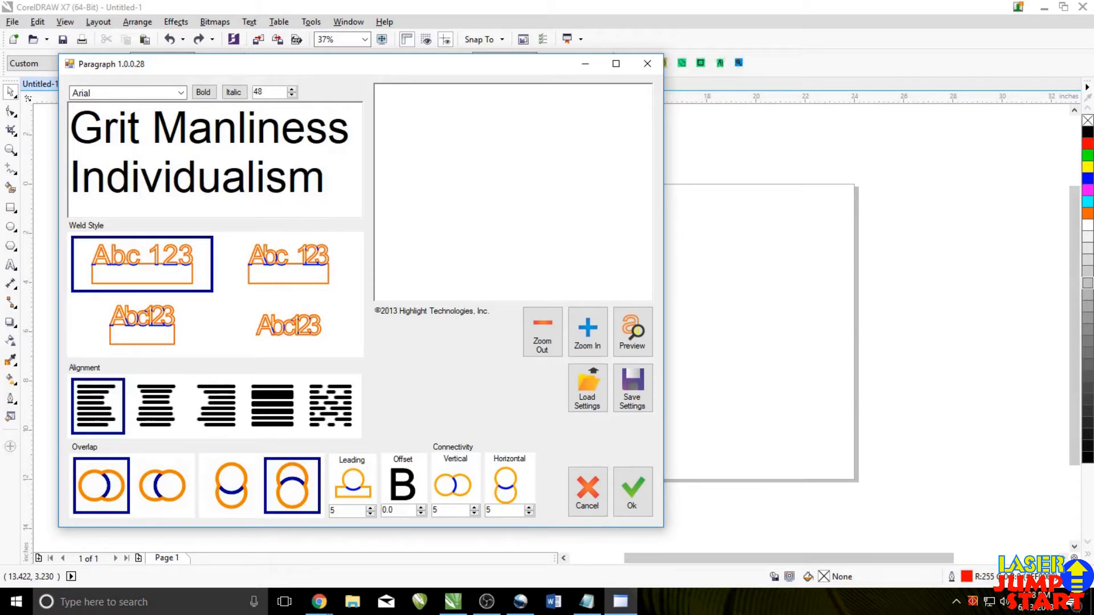
Step: Add three more lines to the paragraph text: "Merit Profit", "Providence" and "Thrift Pride"
key("Return")
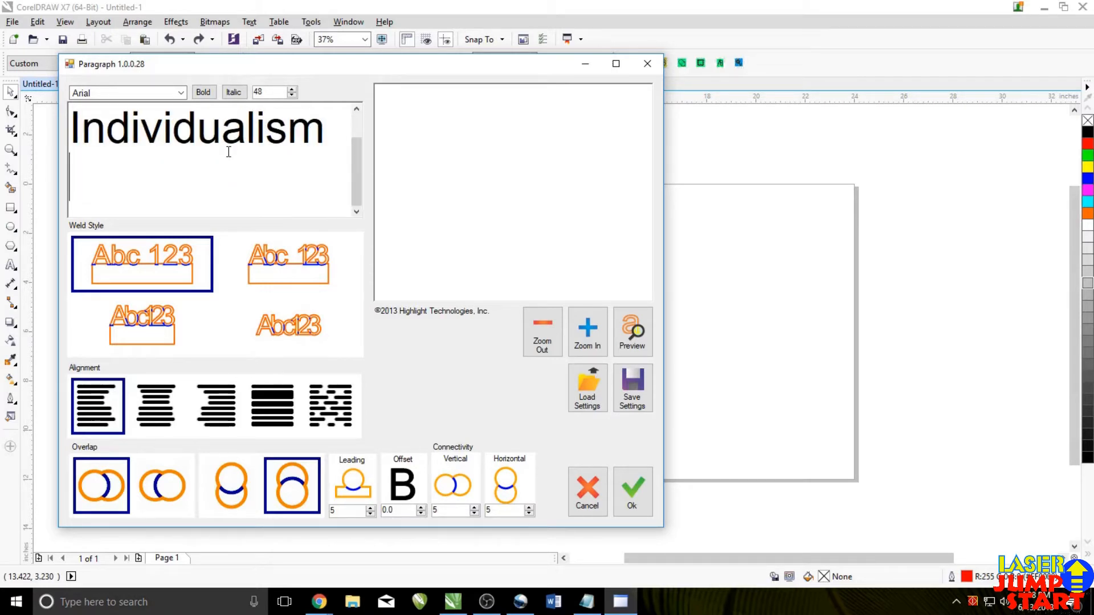
type("Merit Profit")
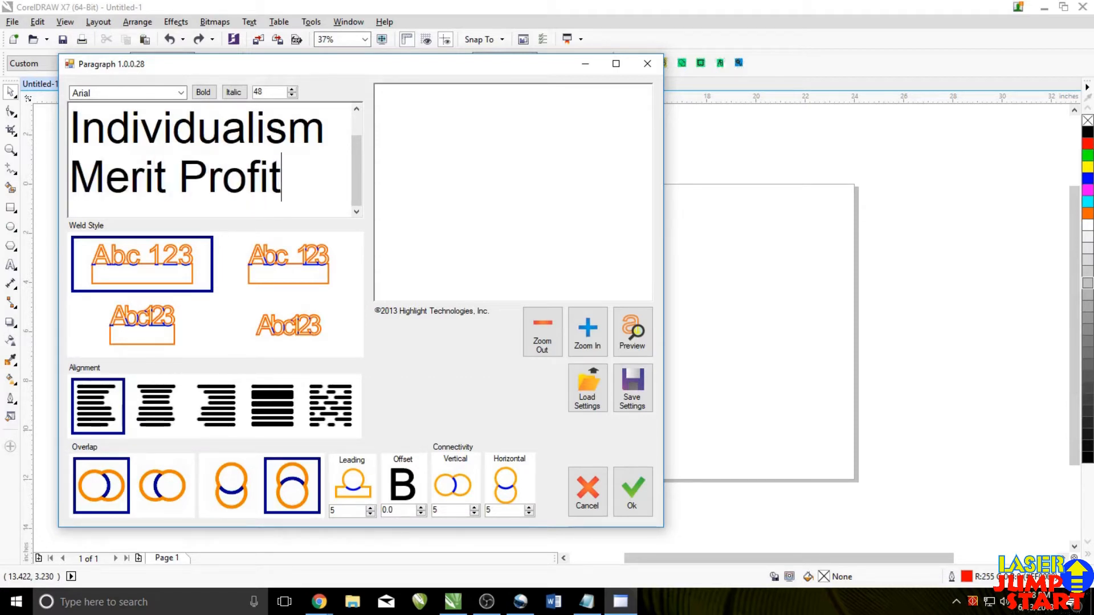
key("Return")
type("Provid")
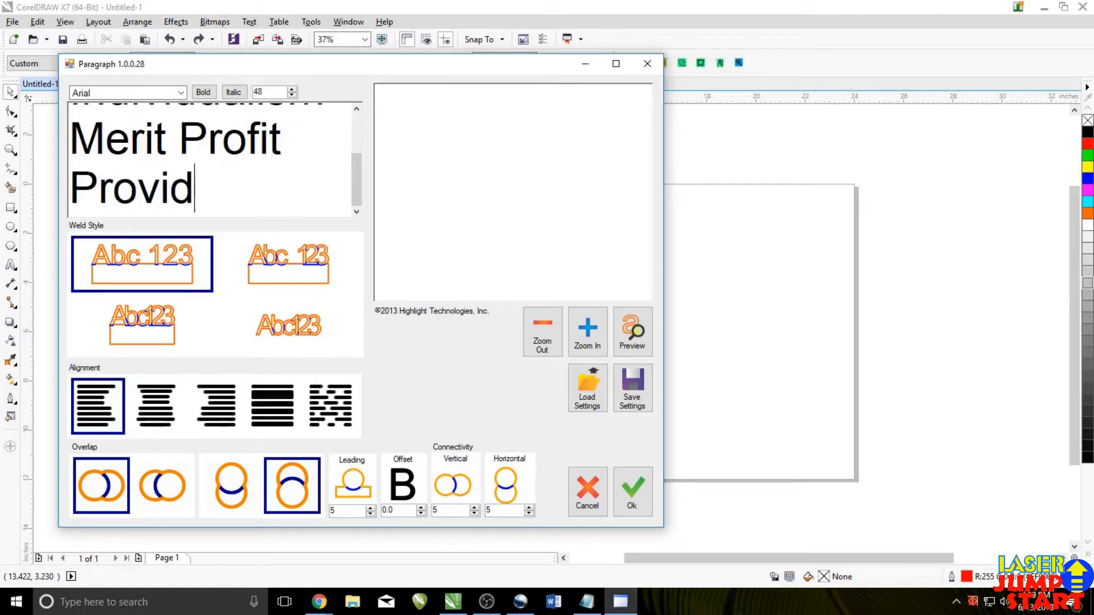
type("ence")
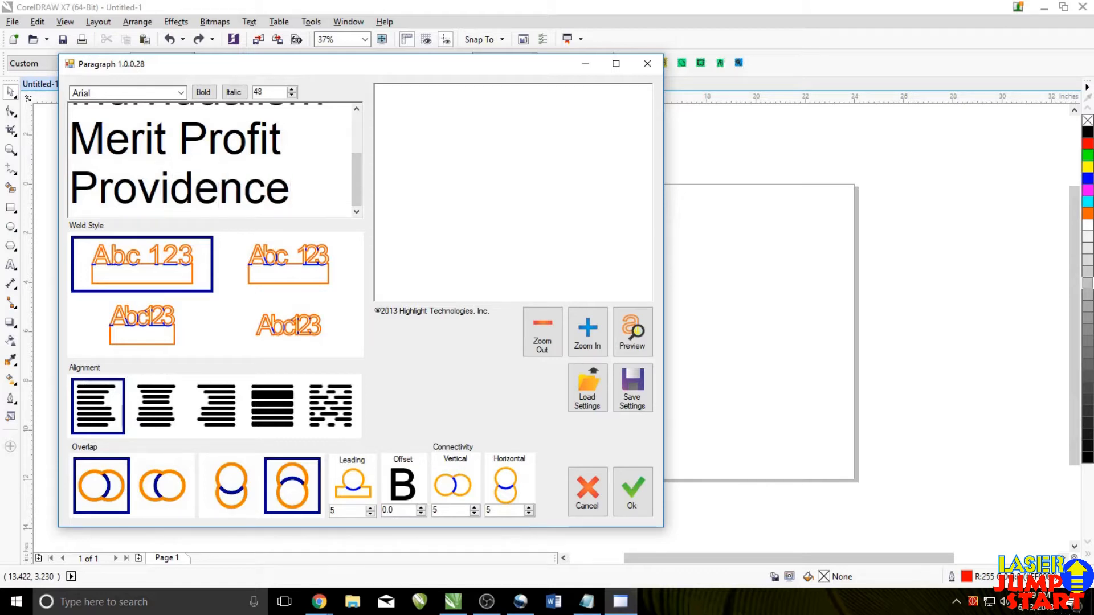
key("Return")
type("Thrift an")
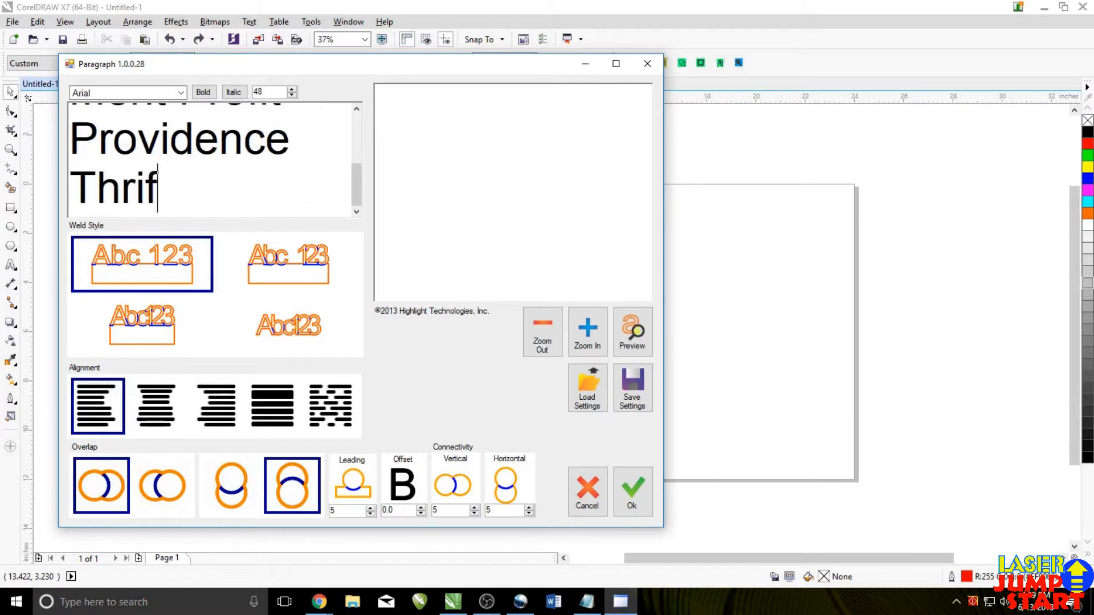
key("BackSpace")
key("BackSpace")
type("Pride")
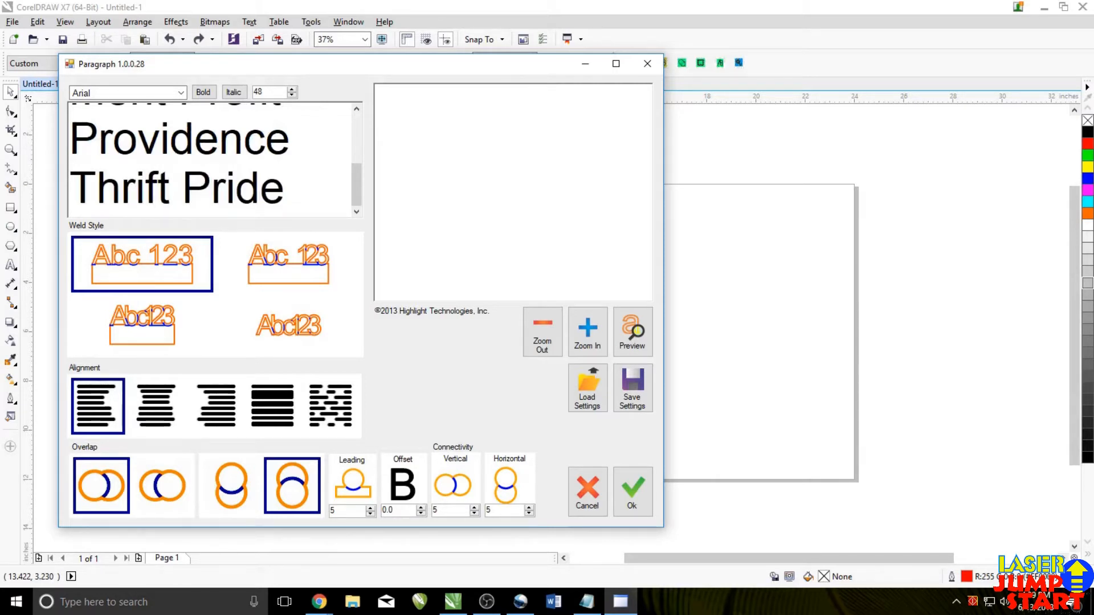
scroll(262, 181, "up", 2)
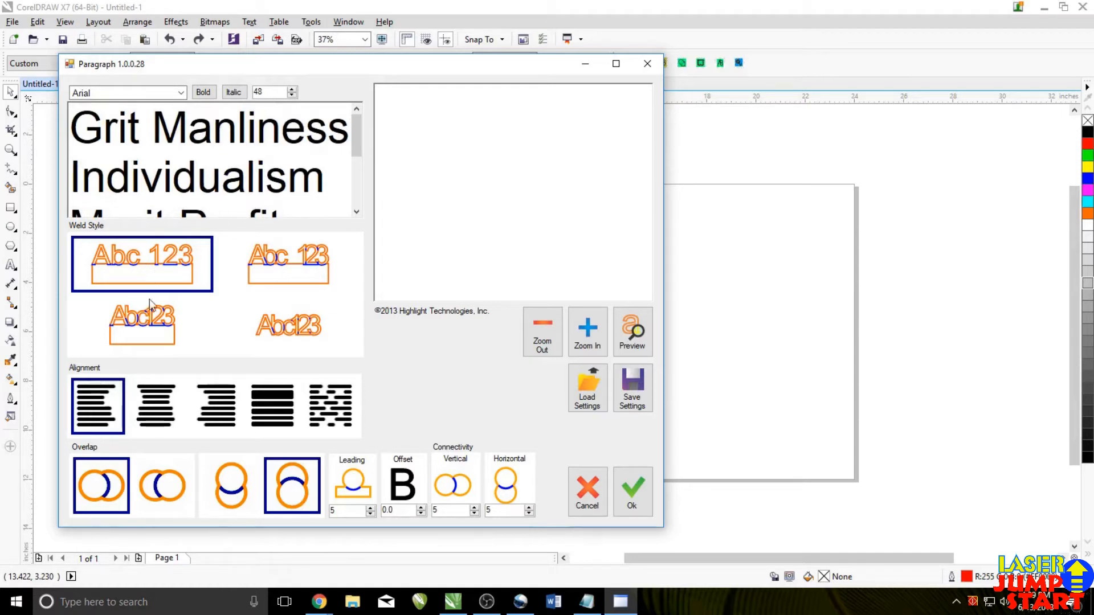
Step: Preview the welded paragraph with the current Arial settings and generate it on the page
left_click(632, 338)
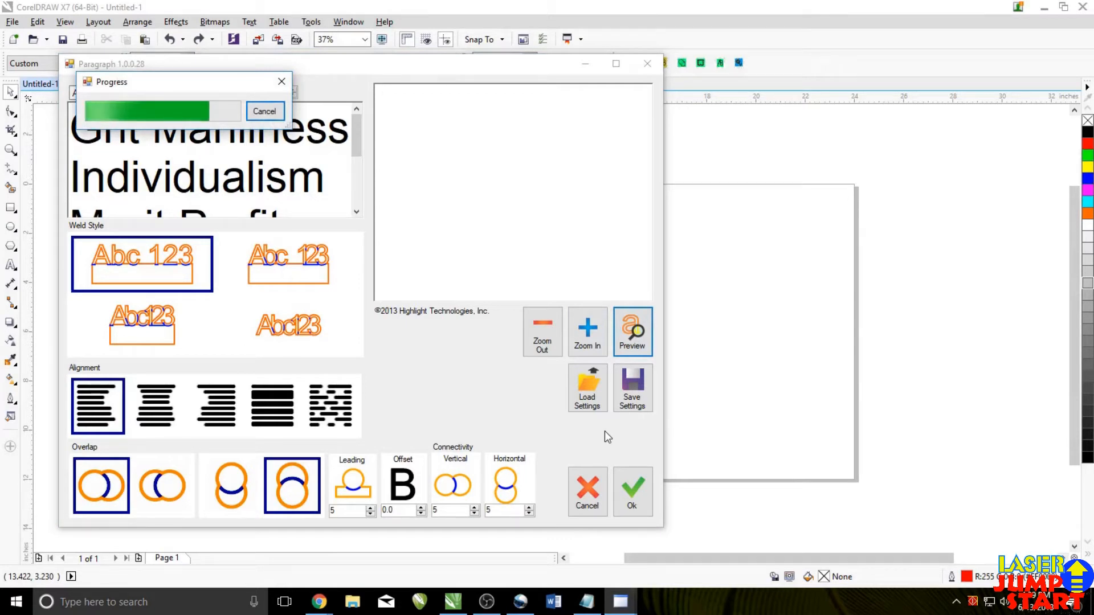
left_click(633, 496)
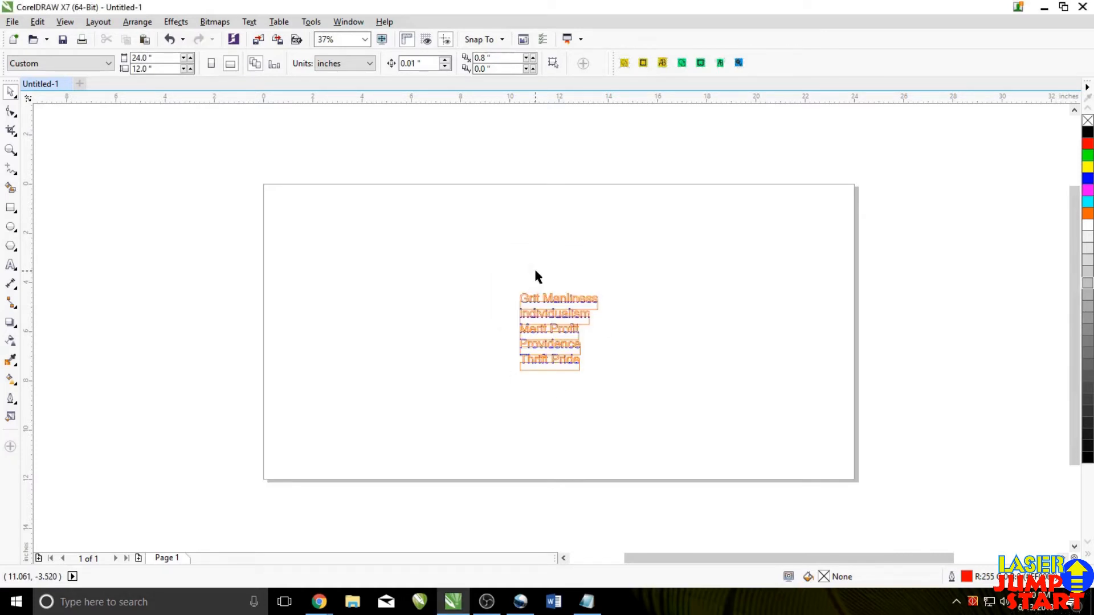
scroll(559, 345, "up", 2)
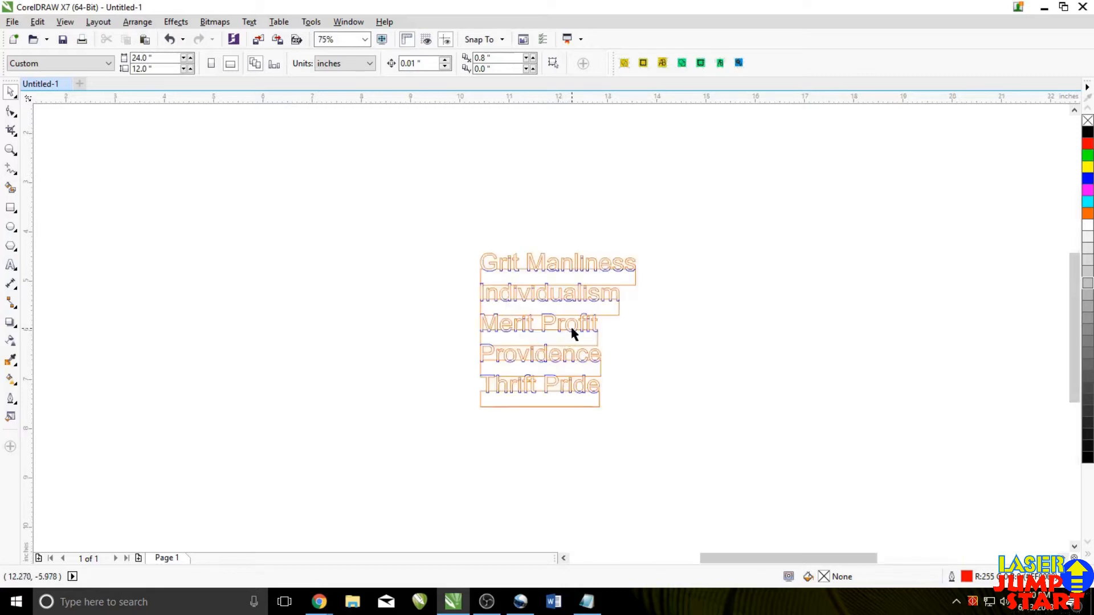
scroll(572, 333, "up", 2)
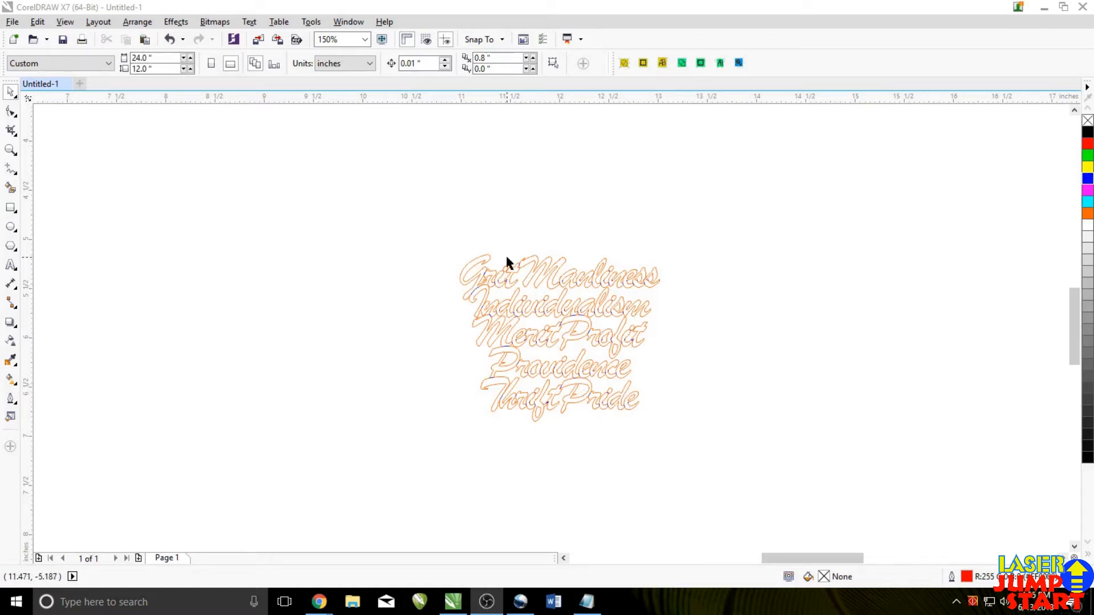
Step: Scale the whole script lettering group to 7 inches wide with the aspect ratio locked
left_click_drag(394, 192, 697, 466)
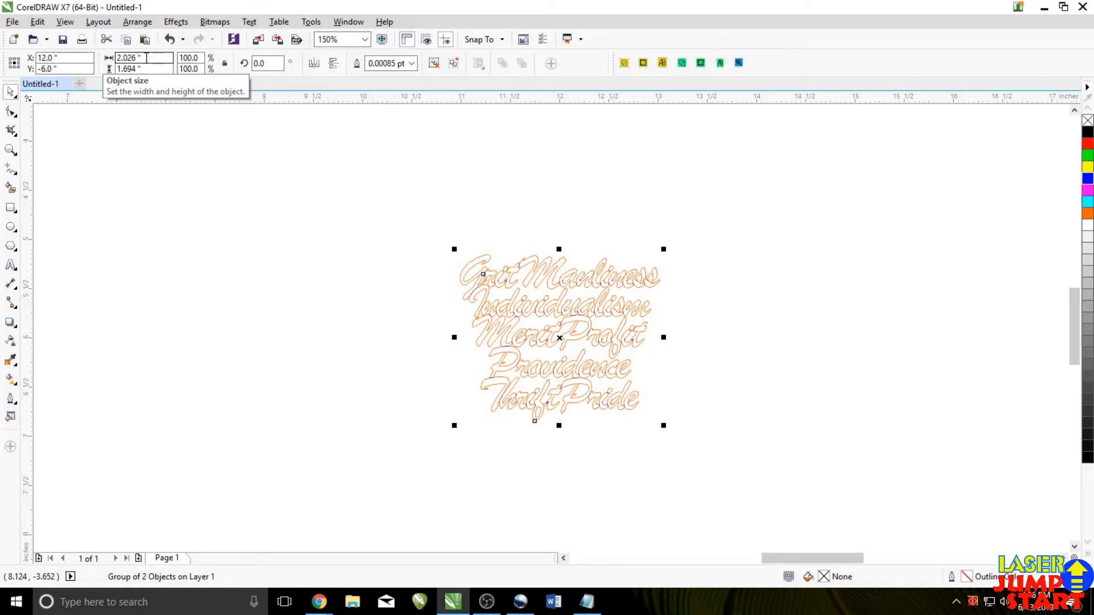
left_click_drag(146, 58, 117, 58)
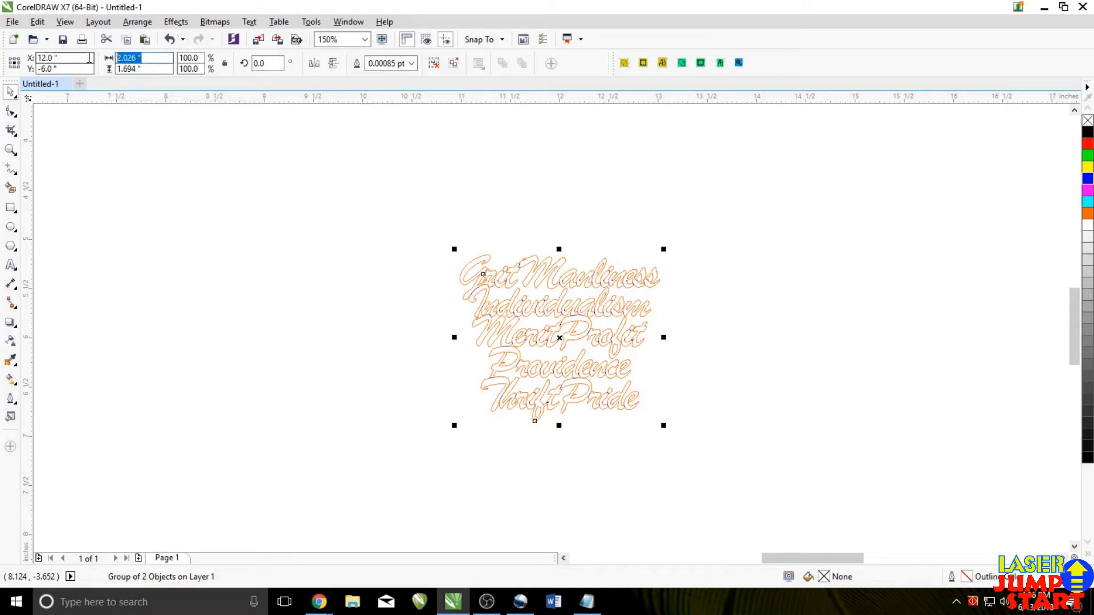
type("7")
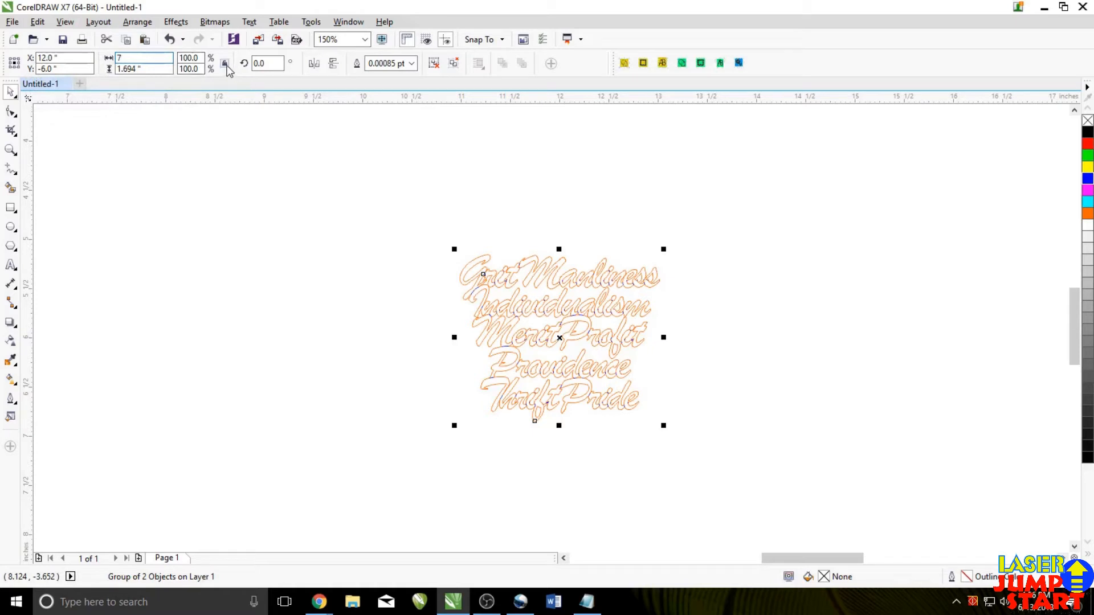
double_click(120, 58)
key("BackSpace")
left_click(227, 64)
double_click(130, 58)
type("7")
key("Return")
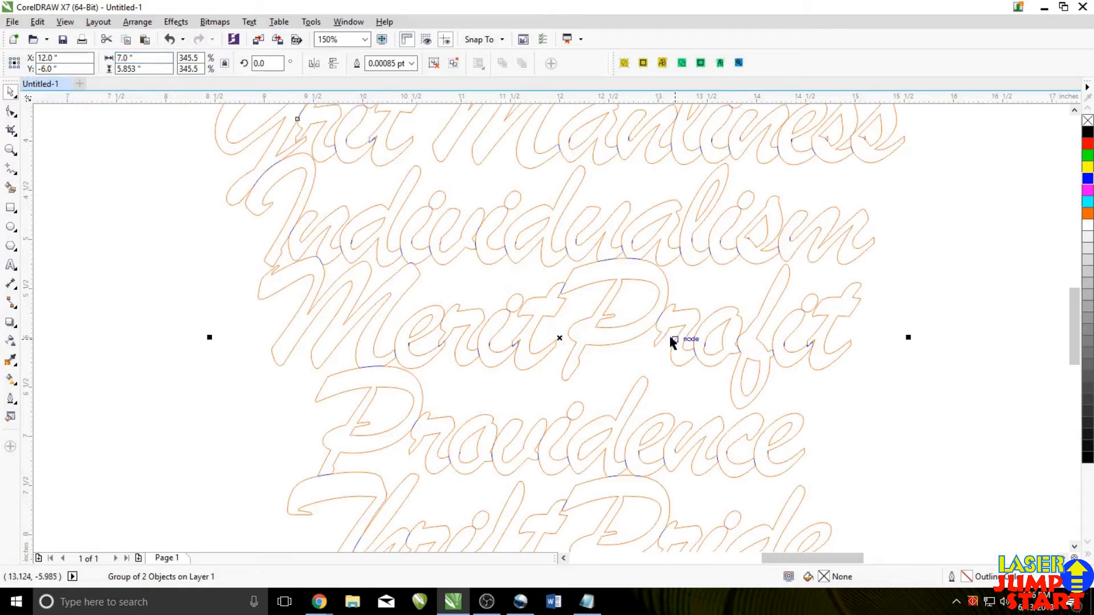
Step: Move the lettering group to the upper-left corner of the page and deselect it
scroll(671, 342, "down", 1)
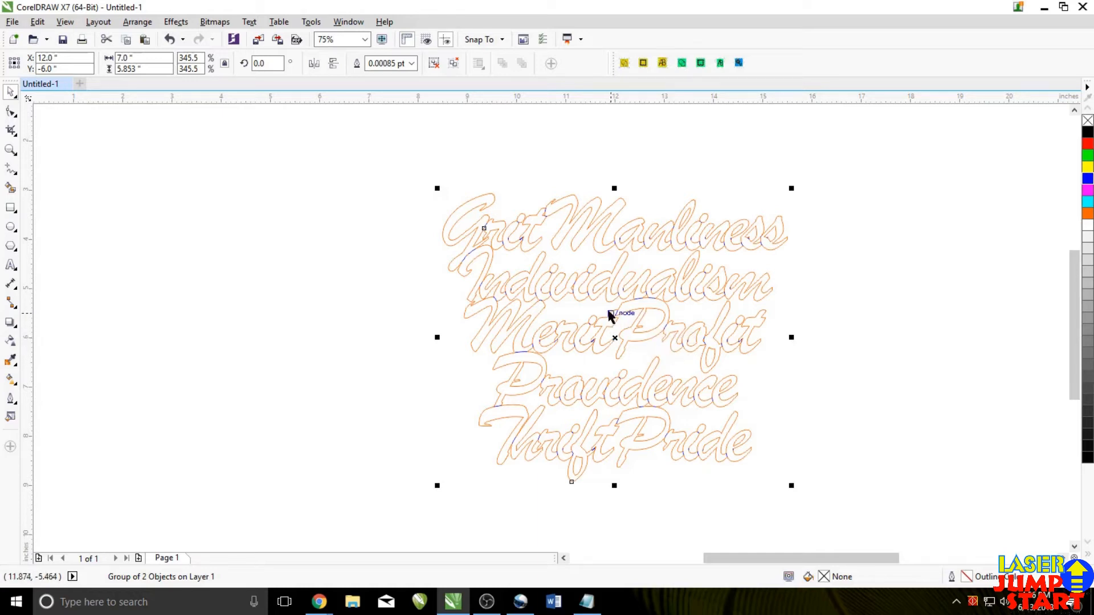
scroll(542, 307, "down", 2)
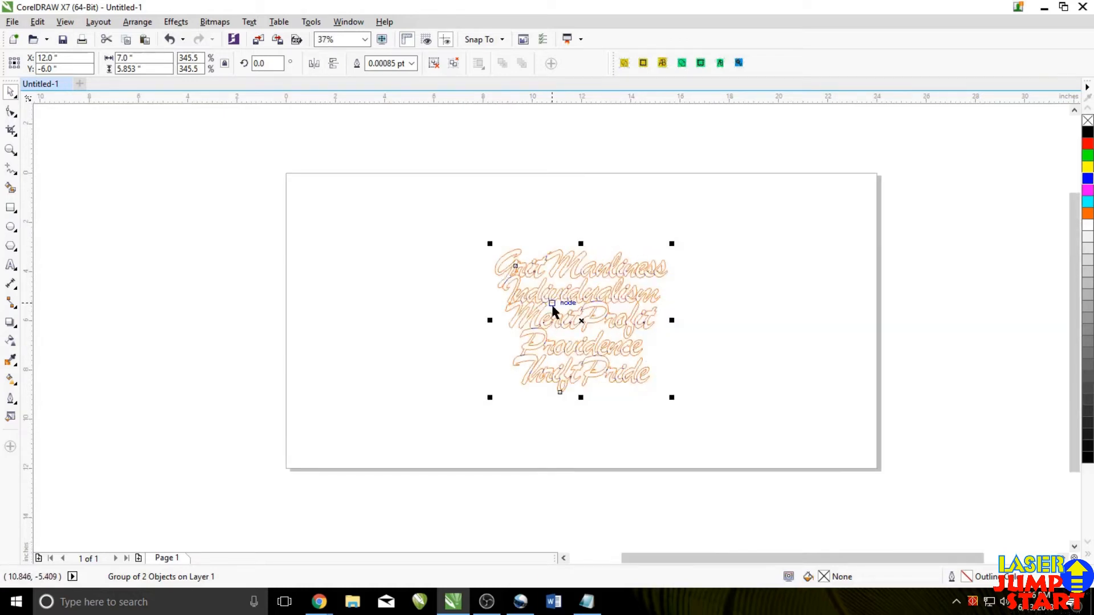
left_click_drag(583, 319, 384, 250)
scroll(413, 244, "up", 2)
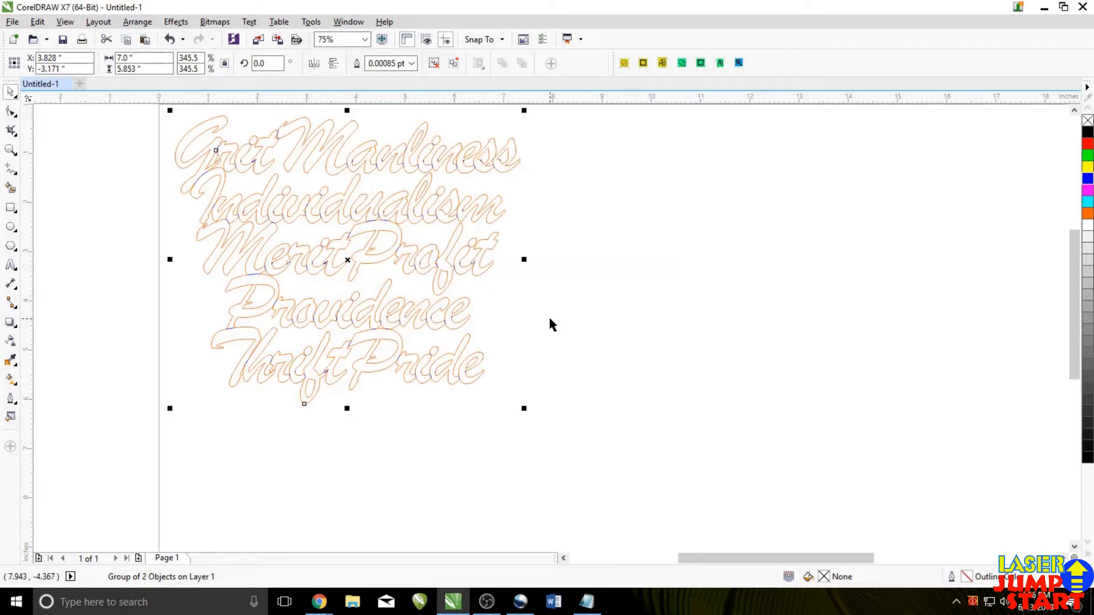
scroll(549, 314, "down", 2)
left_click(580, 296)
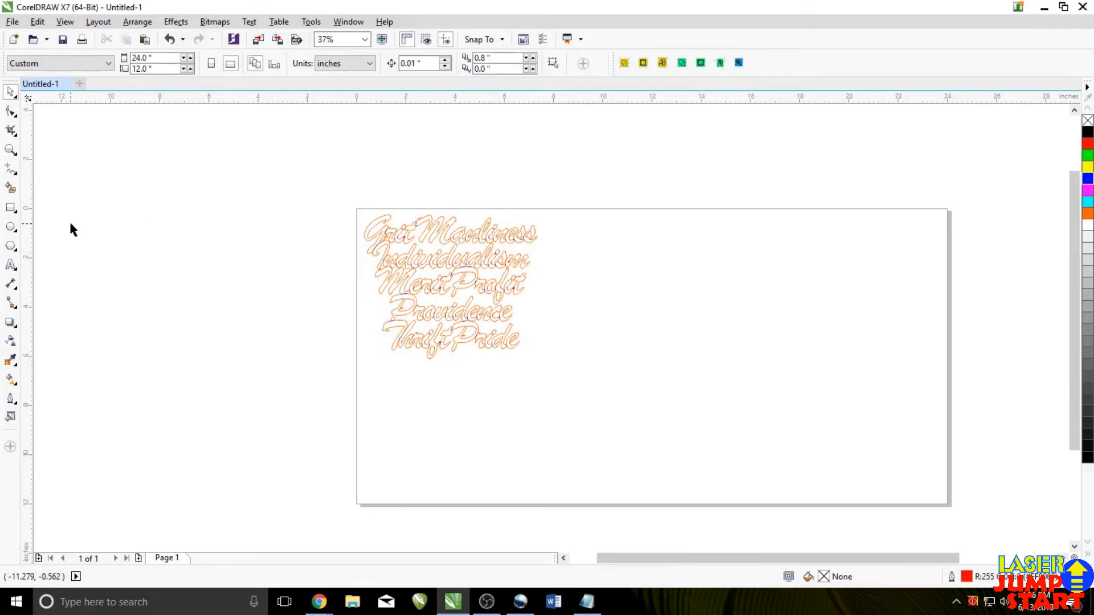
Step: Print the selected lettering group to the VLS3.60 laser, accepting the current color, power and speed settings
left_click_drag(295, 156, 571, 399)
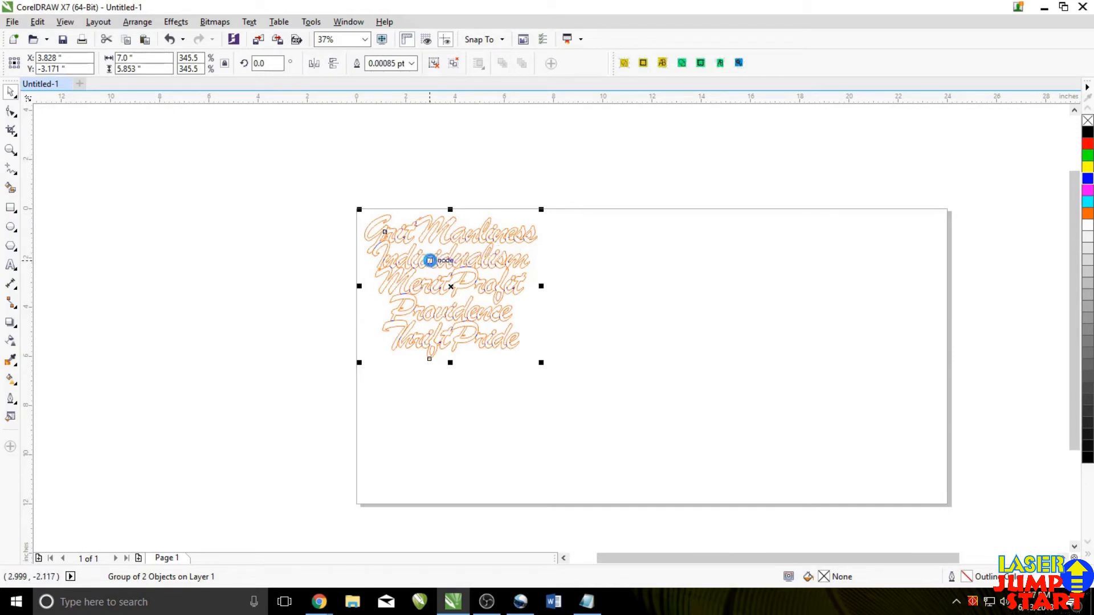
key("ctrl+p")
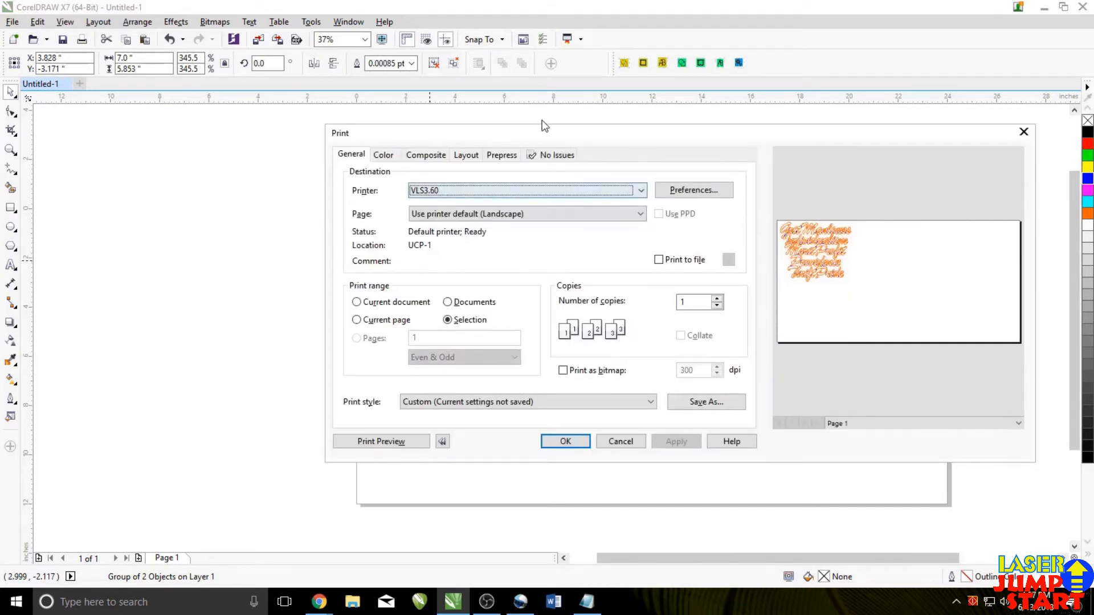
left_click_drag(549, 129, 476, 117)
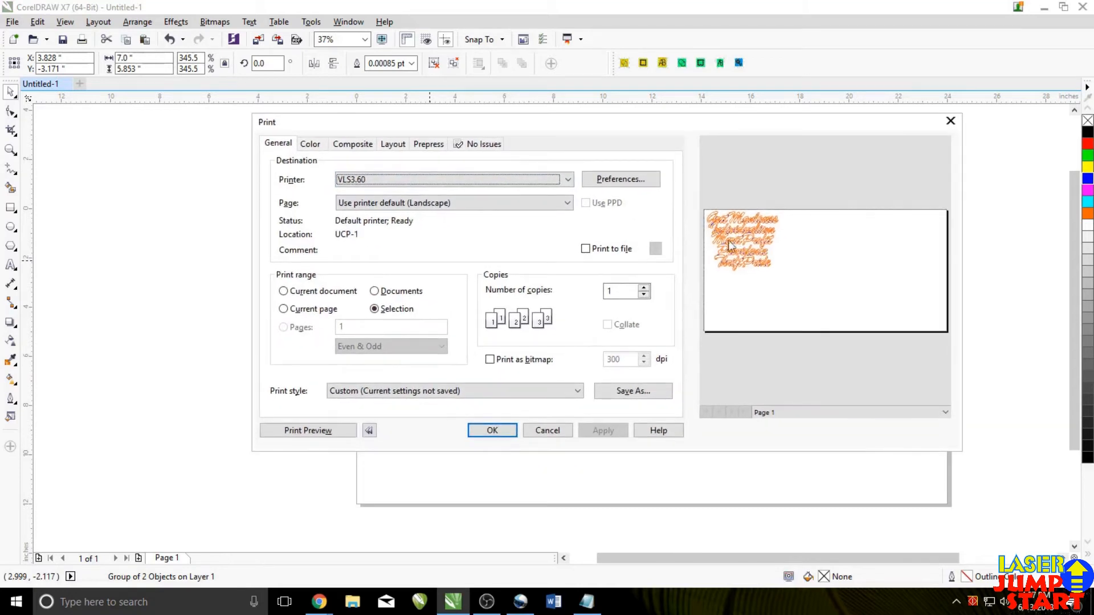
left_click(603, 180)
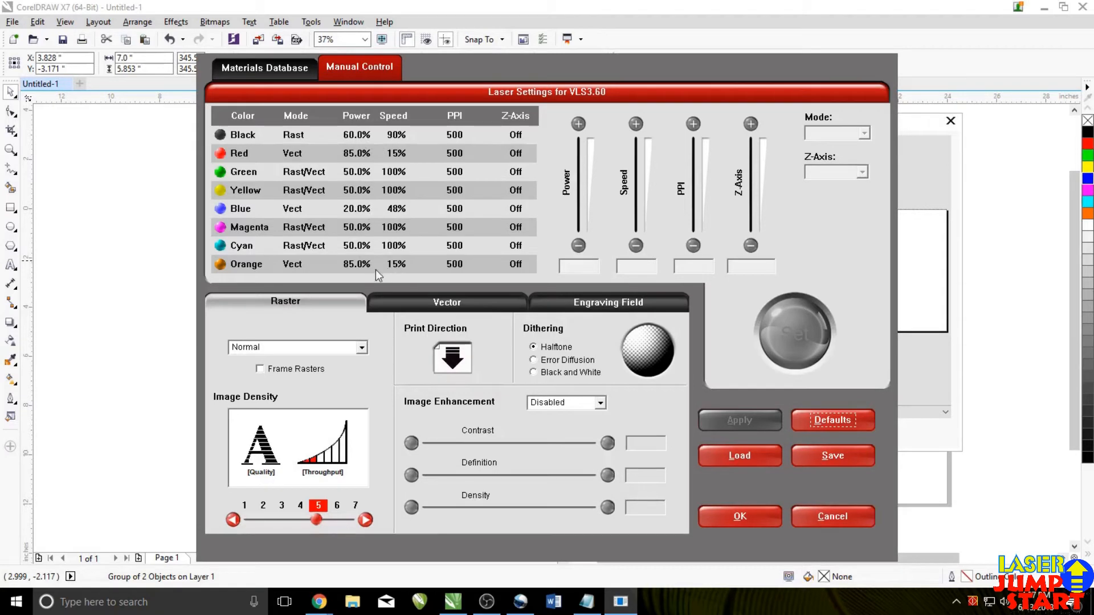
left_click(739, 516)
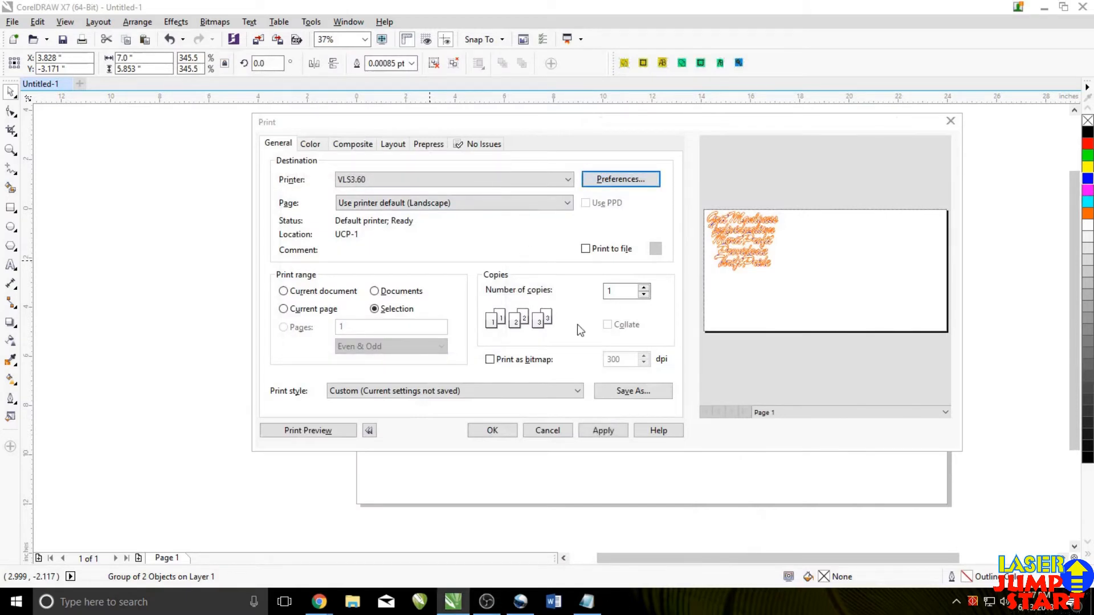
left_click(604, 429)
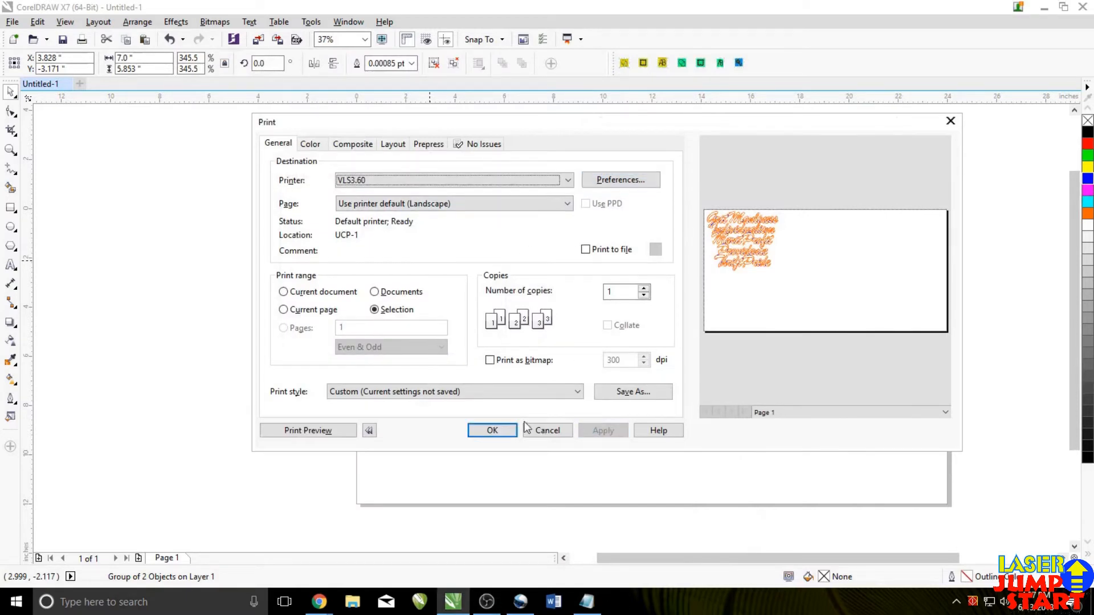
left_click(493, 430)
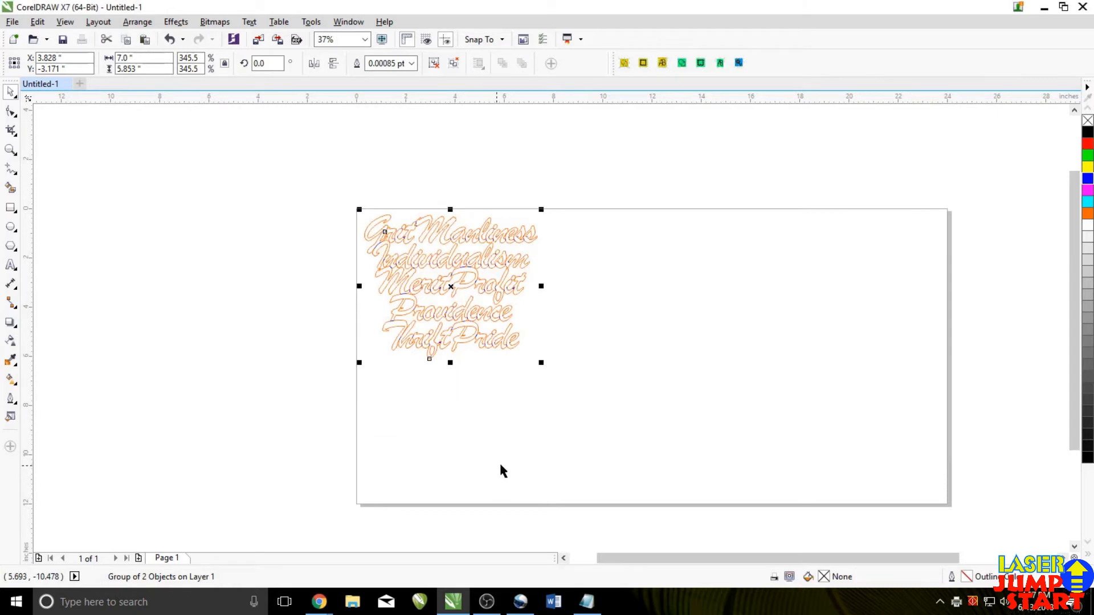
Step: In the VLS3.60 Control Panel, move the laser head to the lettering's lower-right corner, about X 7.4, Y 6.2 inches, and estimate the job time
left_click(972, 601)
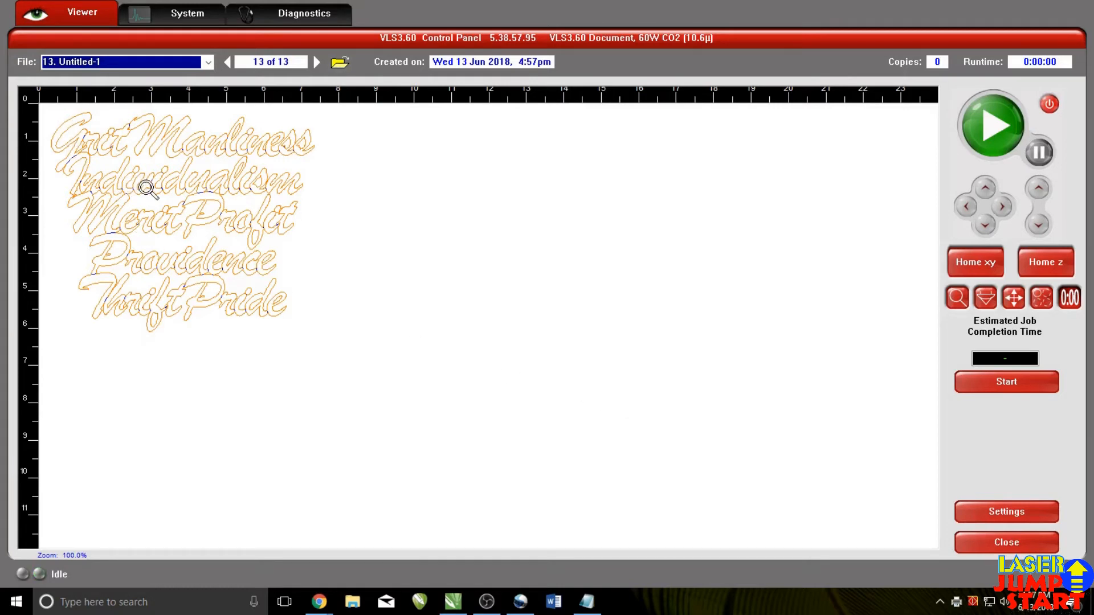
left_click(986, 298)
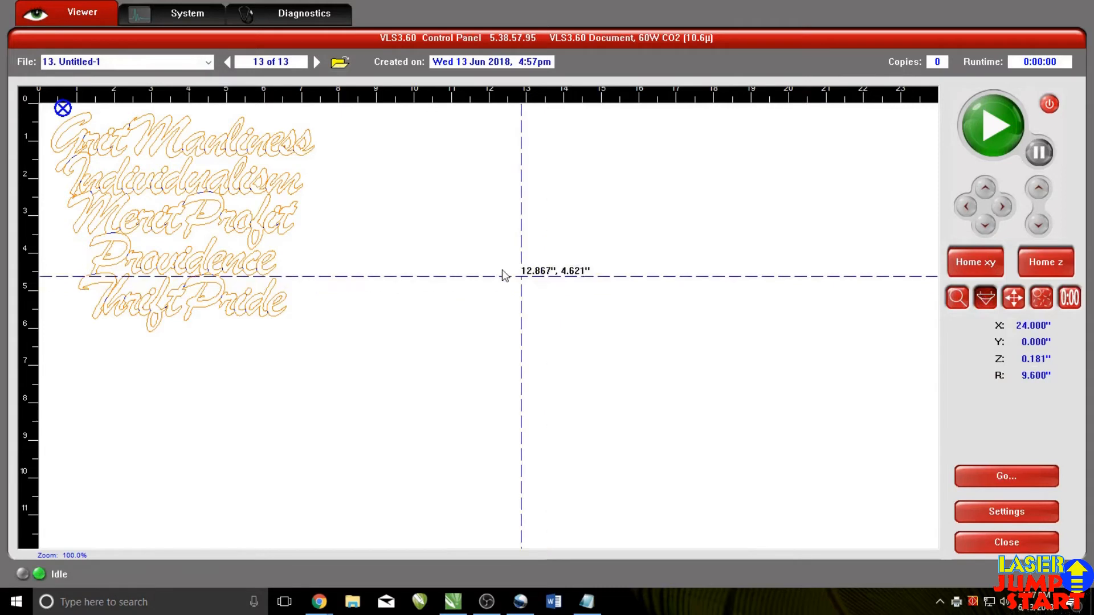
left_click(318, 335)
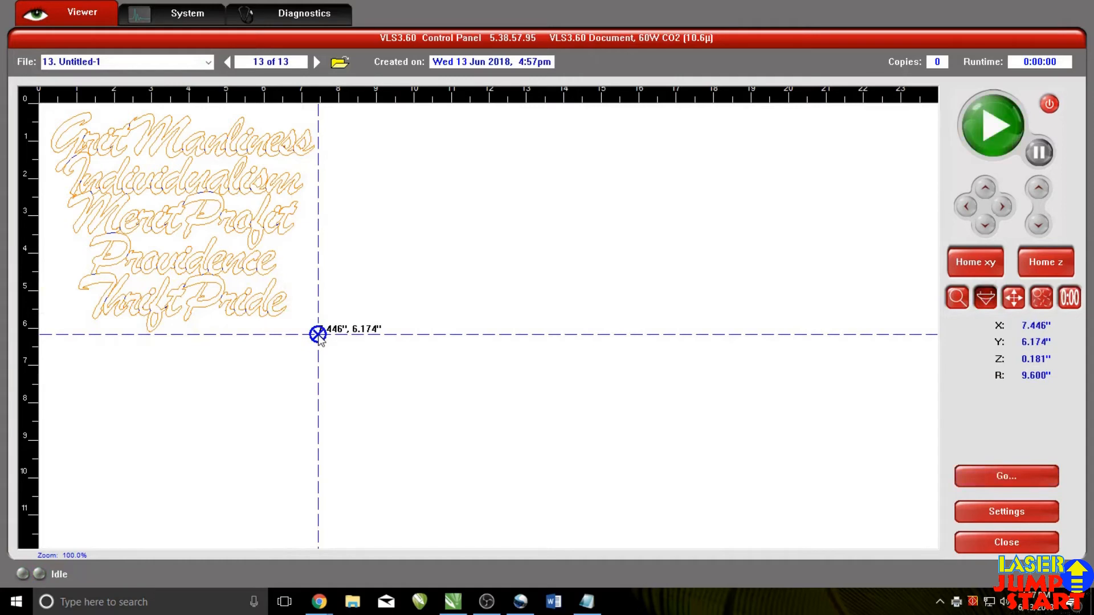
left_click(1068, 298)
left_click(1027, 380)
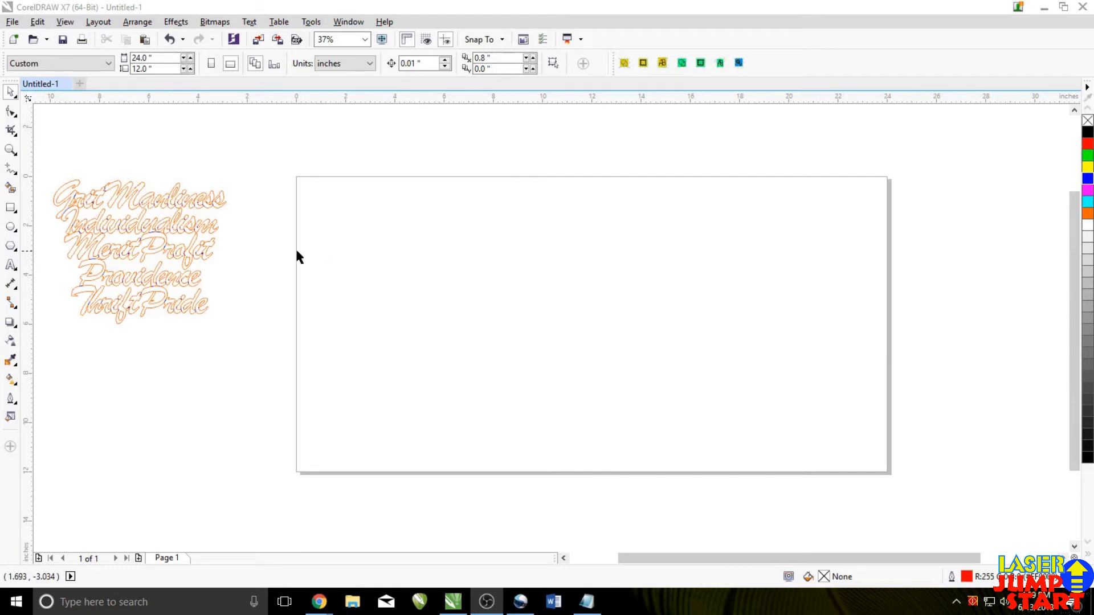
Step: Draw a rectangle on the page and set its size to 8.5 inches wide by 7 inches high
left_click(11, 210)
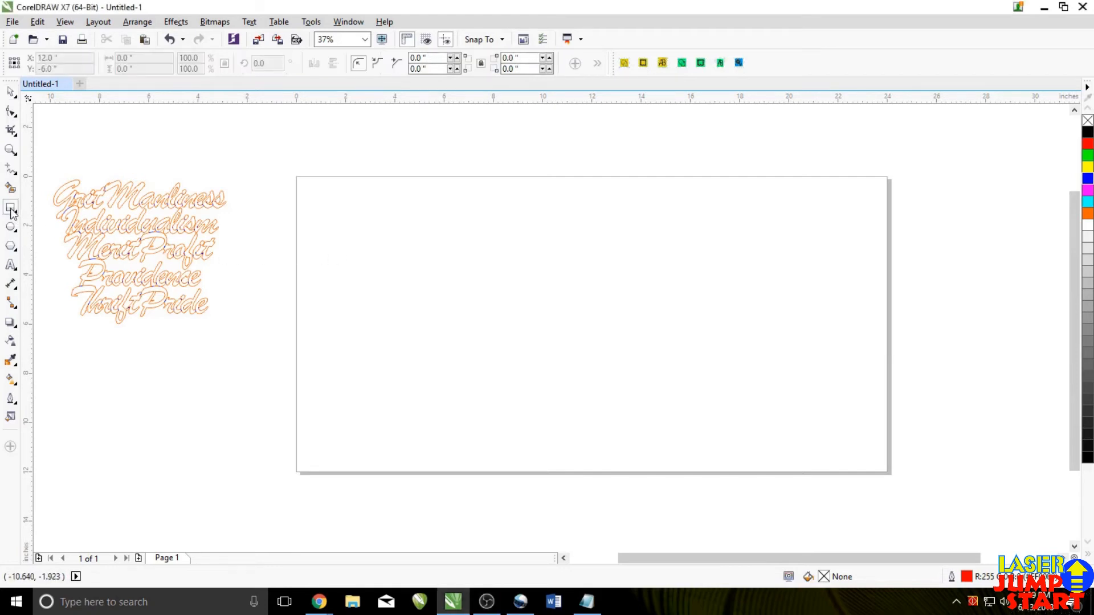
left_click_drag(403, 209, 607, 361)
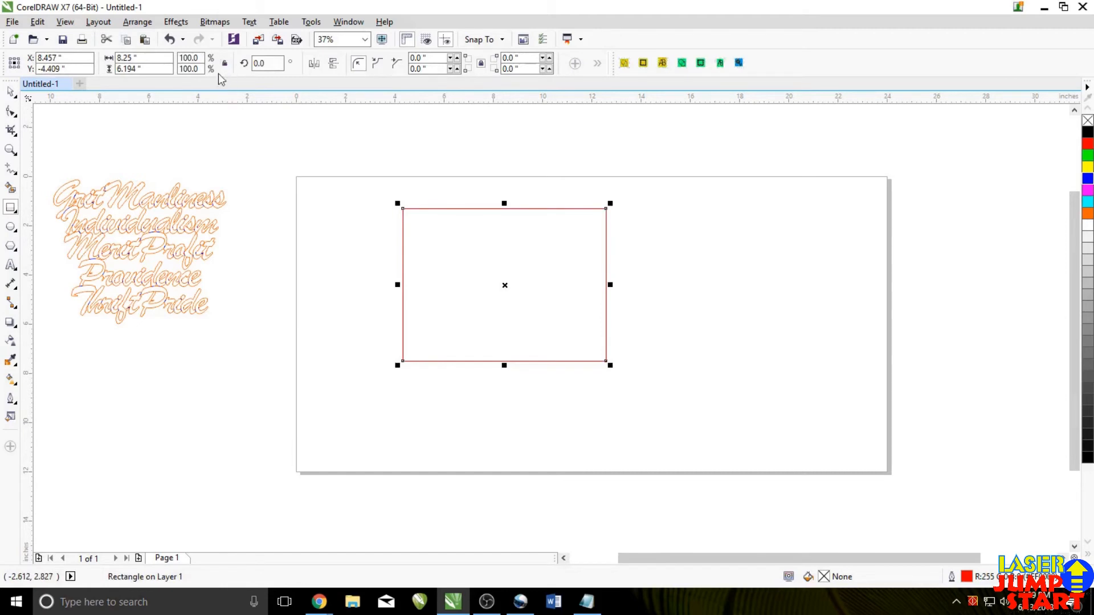
left_click(127, 57)
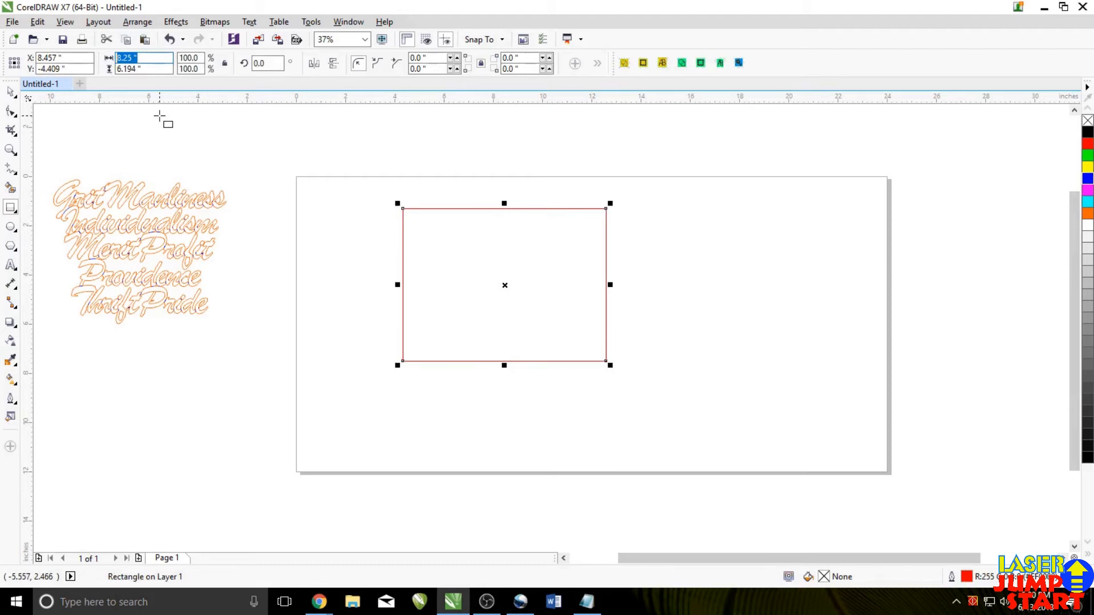
type("8")
key("Tab")
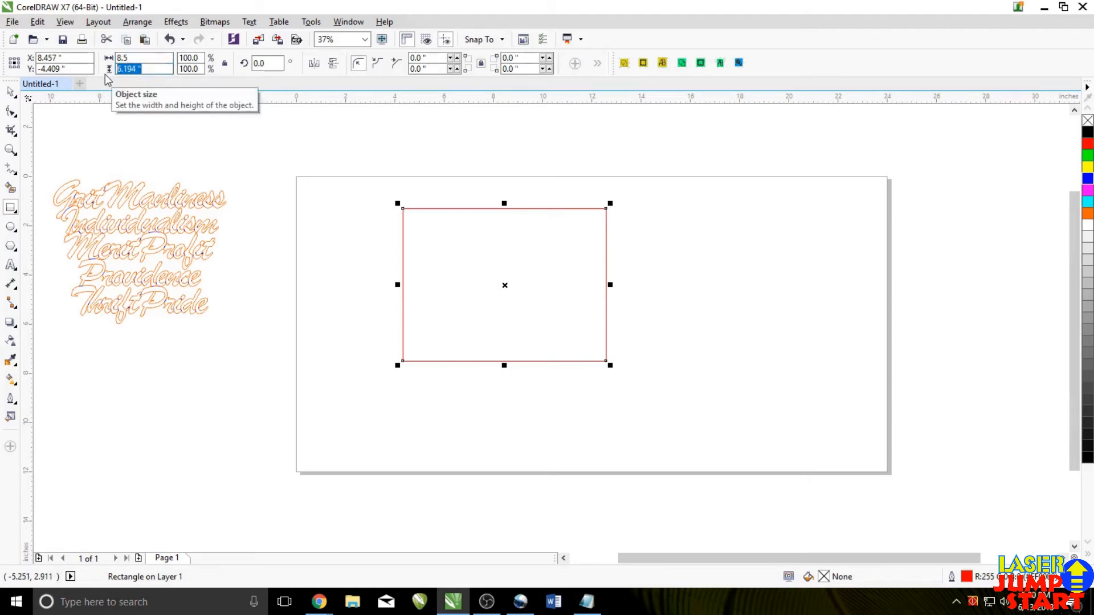
type("7")
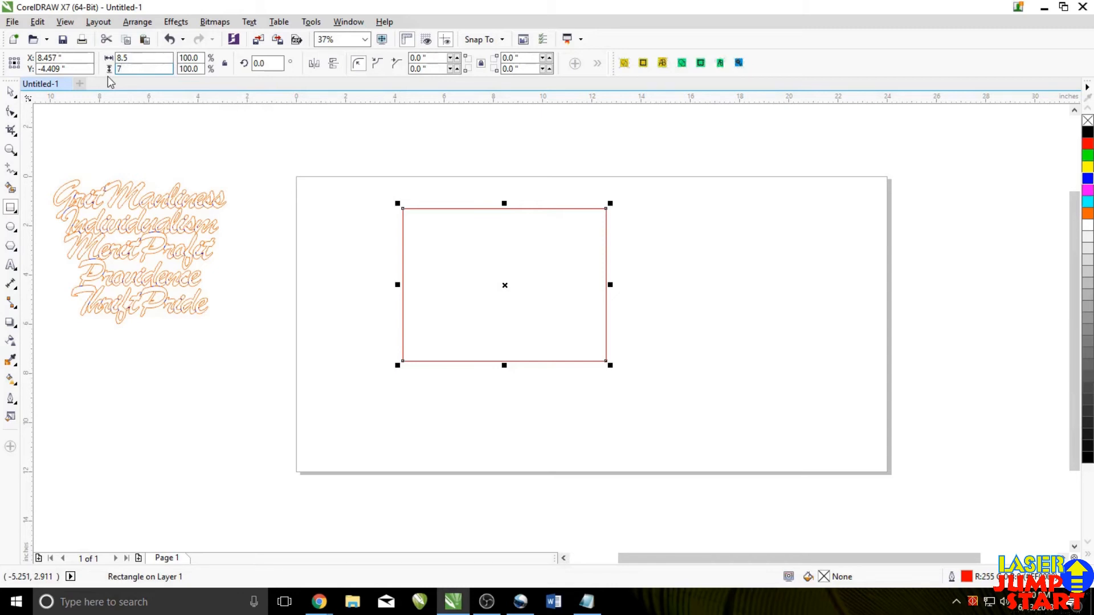
key("Return")
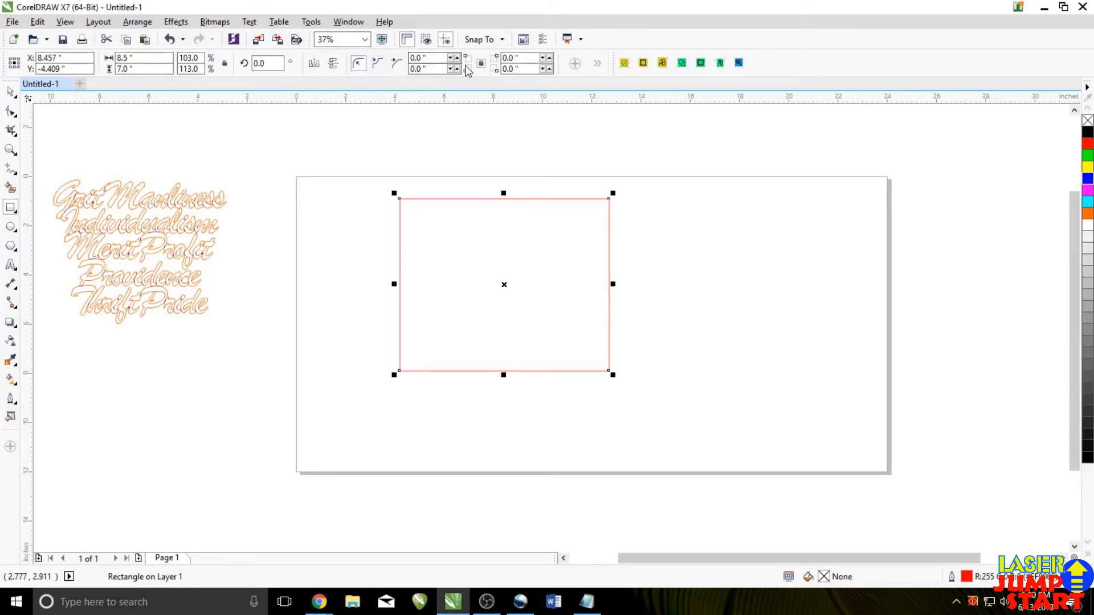
Step: Round all four corners of the rectangle with a 1 inch radius
double_click(432, 57)
type("1")
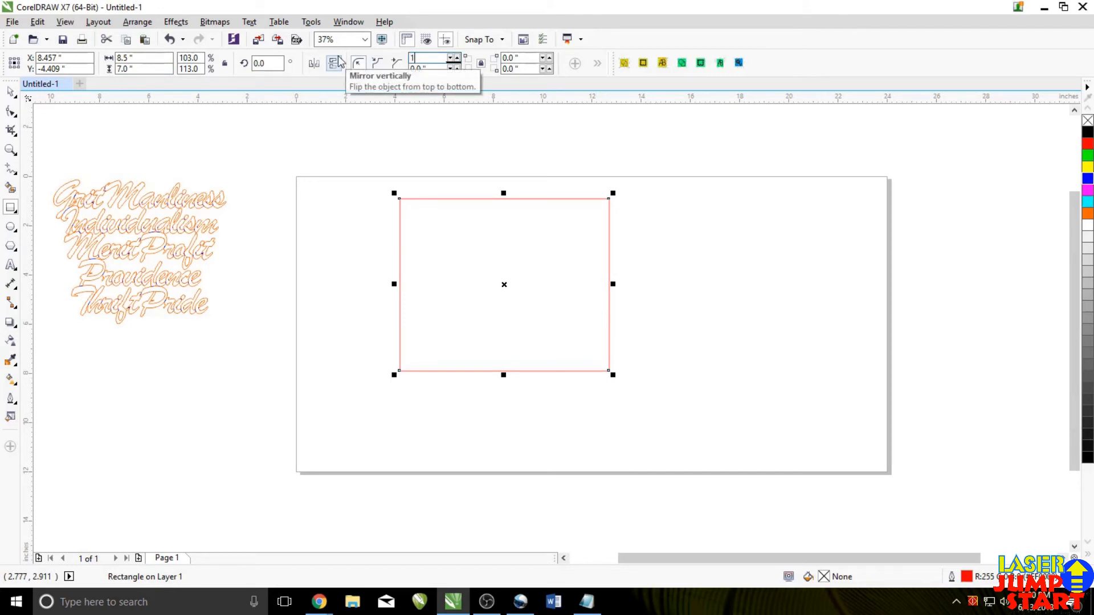
key("Return")
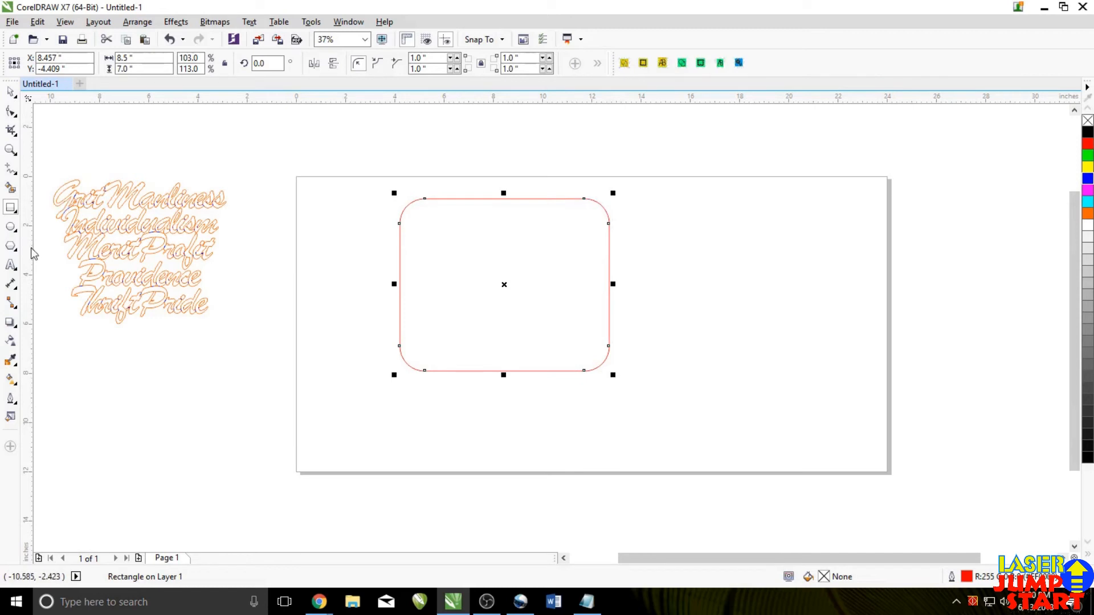
Step: Draw a small ellipse beside the rounded rectangle and size it to a 0.5 inch circle
left_click(10, 226)
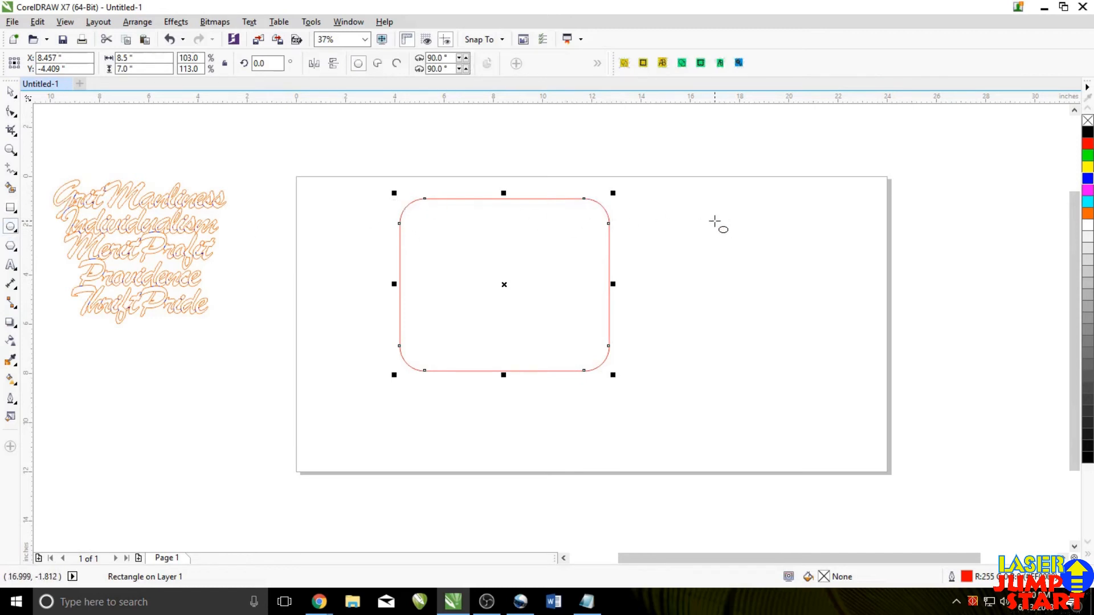
left_click_drag(704, 203, 717, 211)
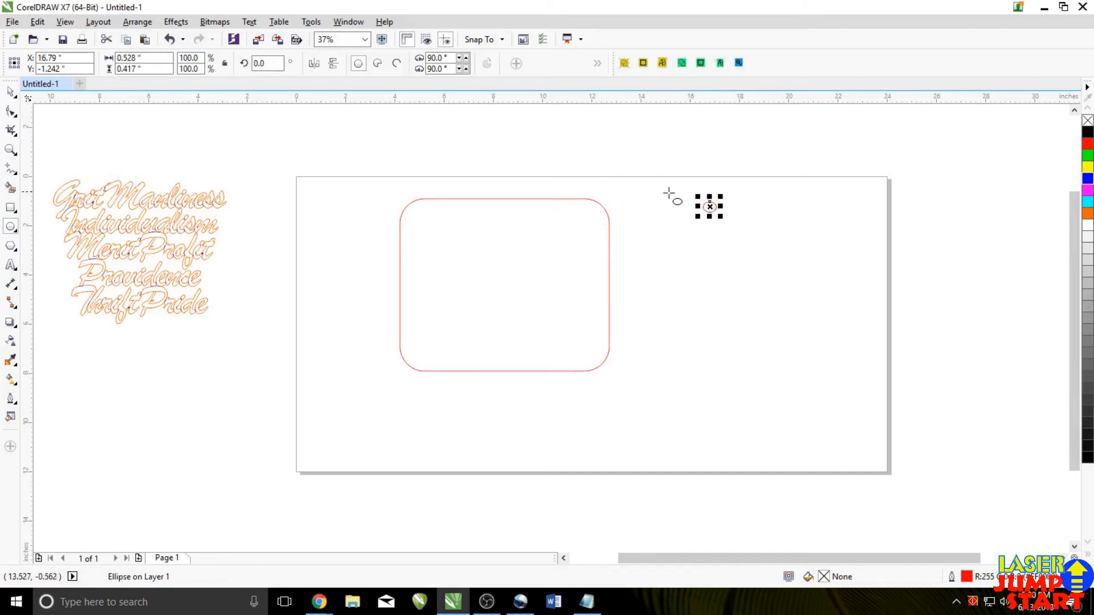
left_click(151, 57)
type(".5")
key("Tab")
type(".5")
key("Return")
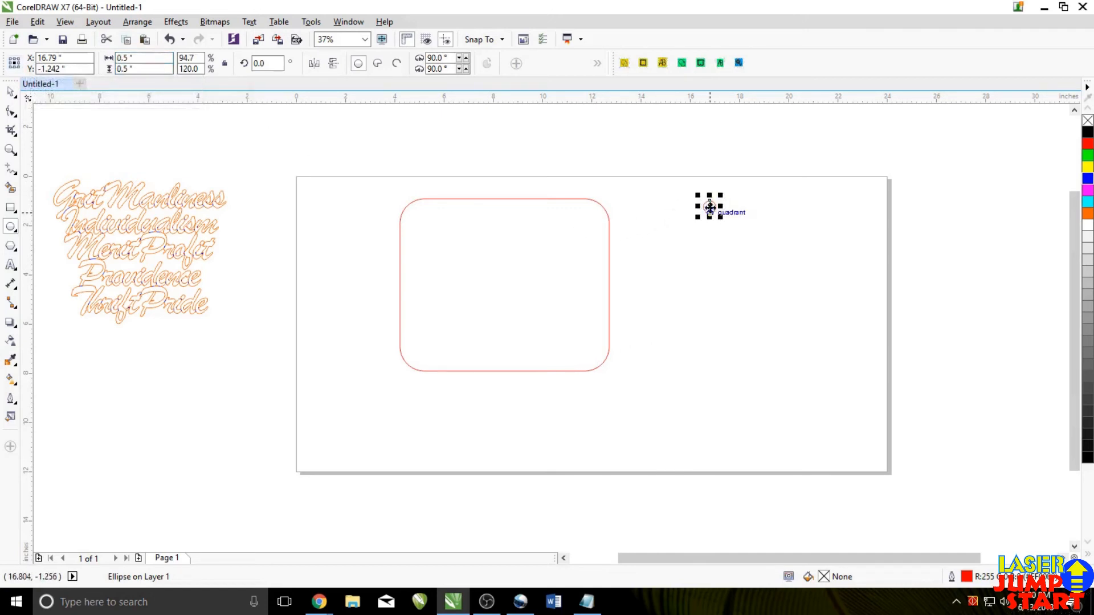
Step: Draw a second small ellipse between the rectangle and the first circle, and size it to a 0.25 inch circle
left_click_drag(655, 198, 658, 203)
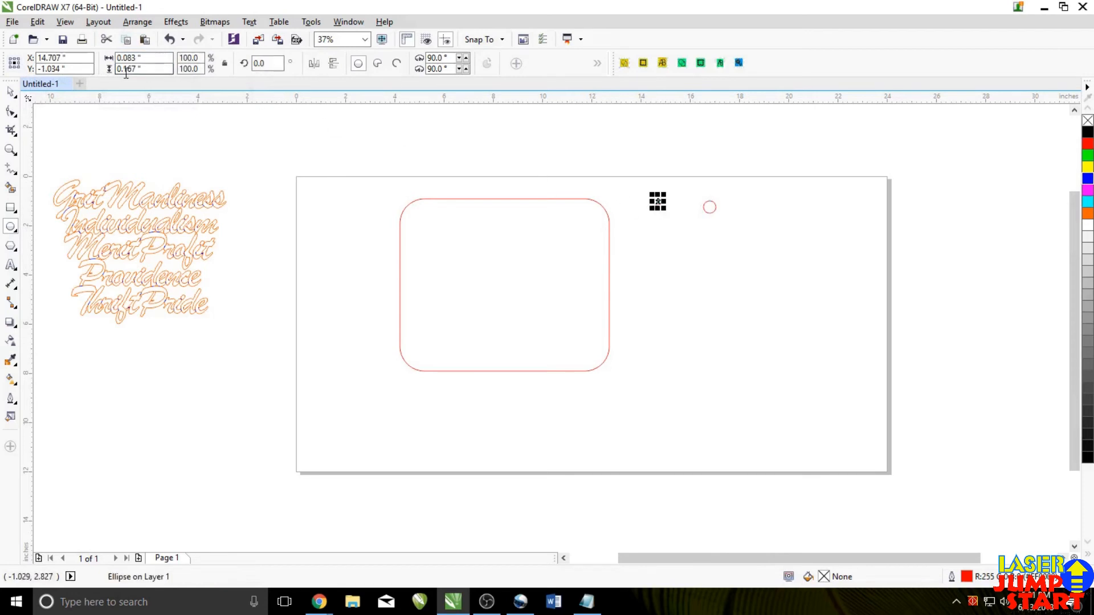
left_click_drag(147, 58, 58, 77)
type(".25")
key("Tab")
type(".25")
key("Return")
Step: Center the 0.5 inch circle on the midpoint of the rounded rectangle's top edge
scroll(676, 211, "up", 1)
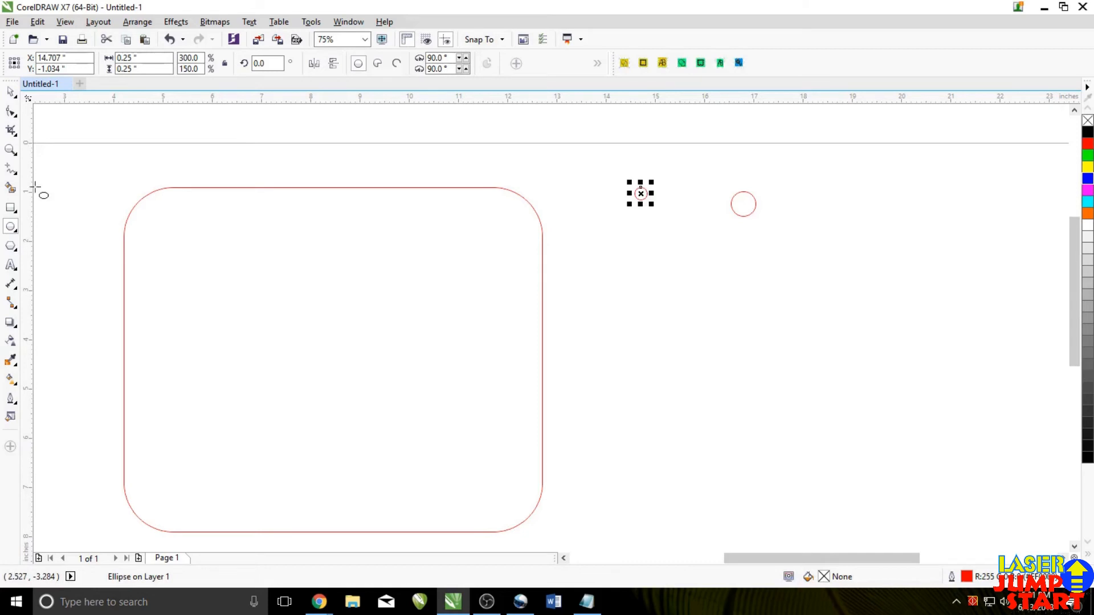
left_click(11, 91)
left_click_drag(726, 178, 773, 245)
left_click_drag(744, 203, 333, 186)
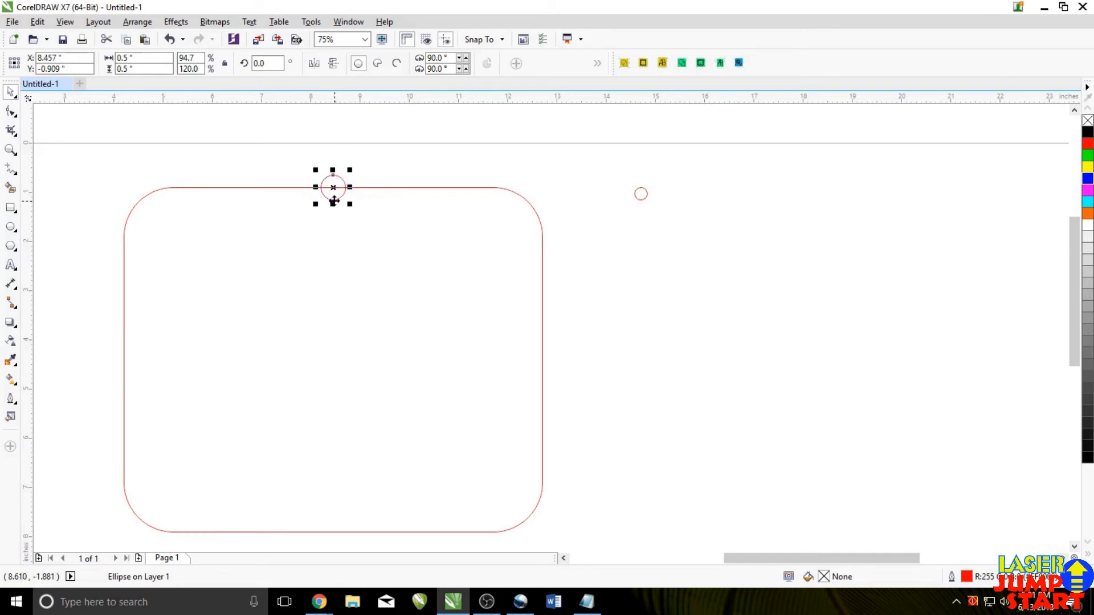
left_click(253, 188, "shift")
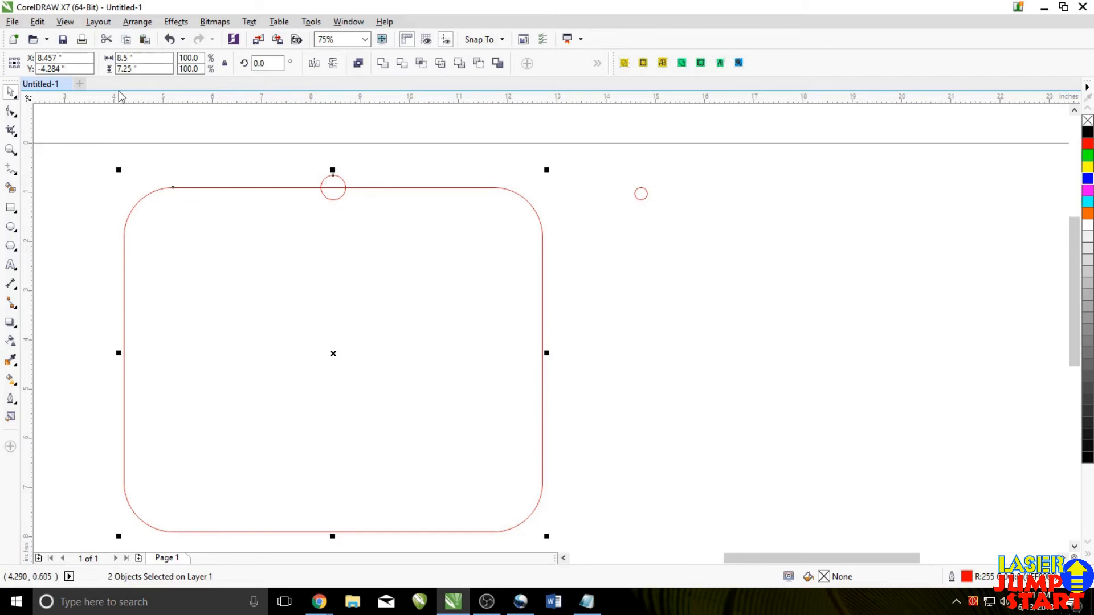
left_click(620, 226)
Step: Move the 0.25 inch circle to the center of the 0.5 inch circle and deselect it
left_click(646, 194)
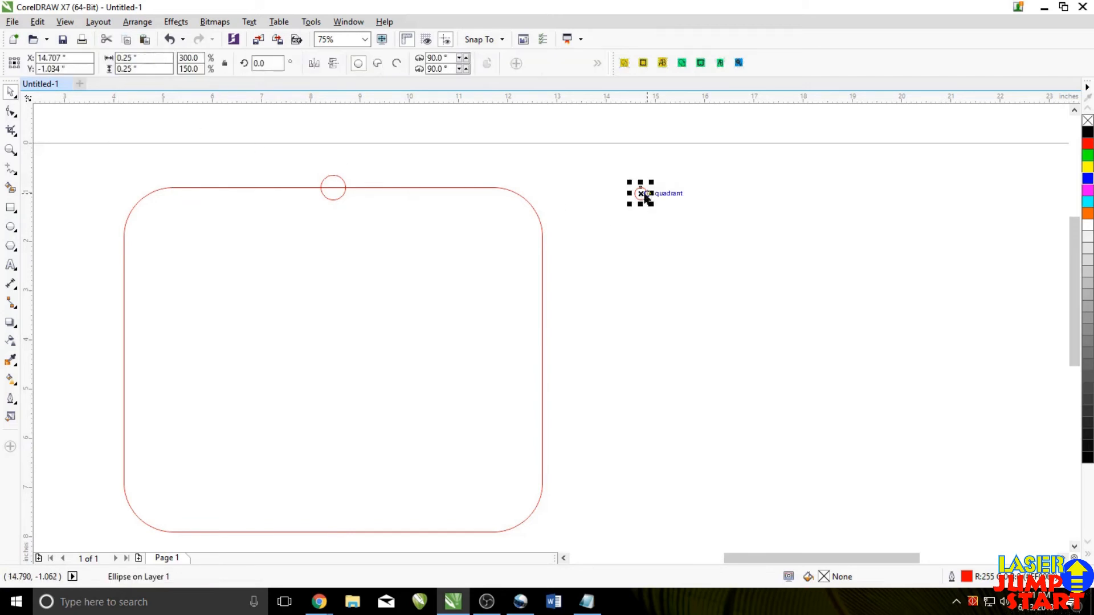
left_click_drag(645, 194, 334, 189)
left_click(305, 169)
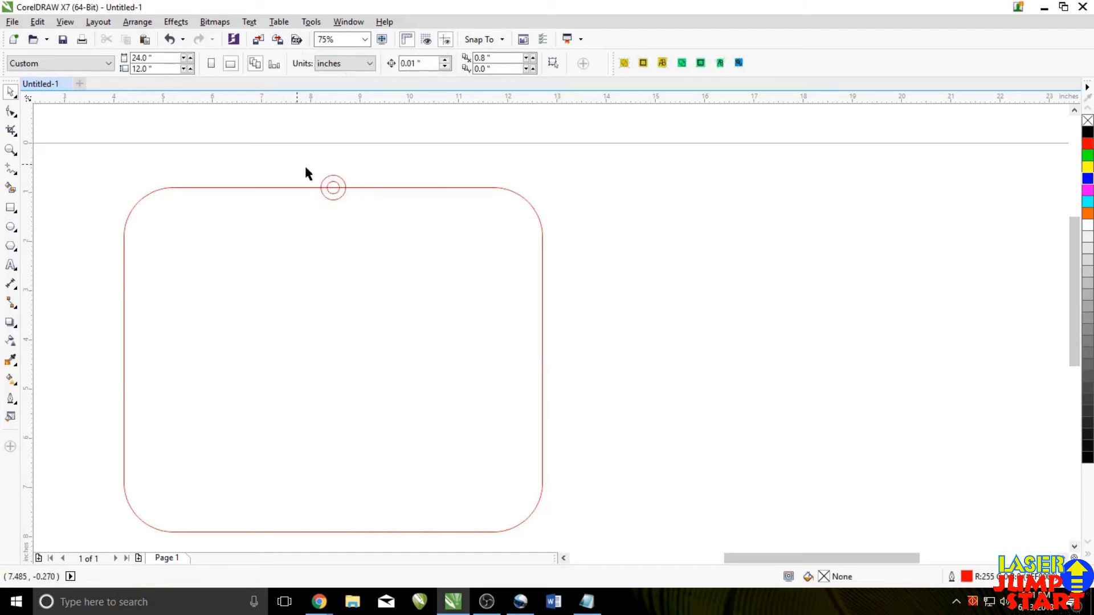
Step: Weld the 0.5 inch circle to the rounded rectangle to form a hanging tab, leaving the inner hole separate
left_click(340, 182)
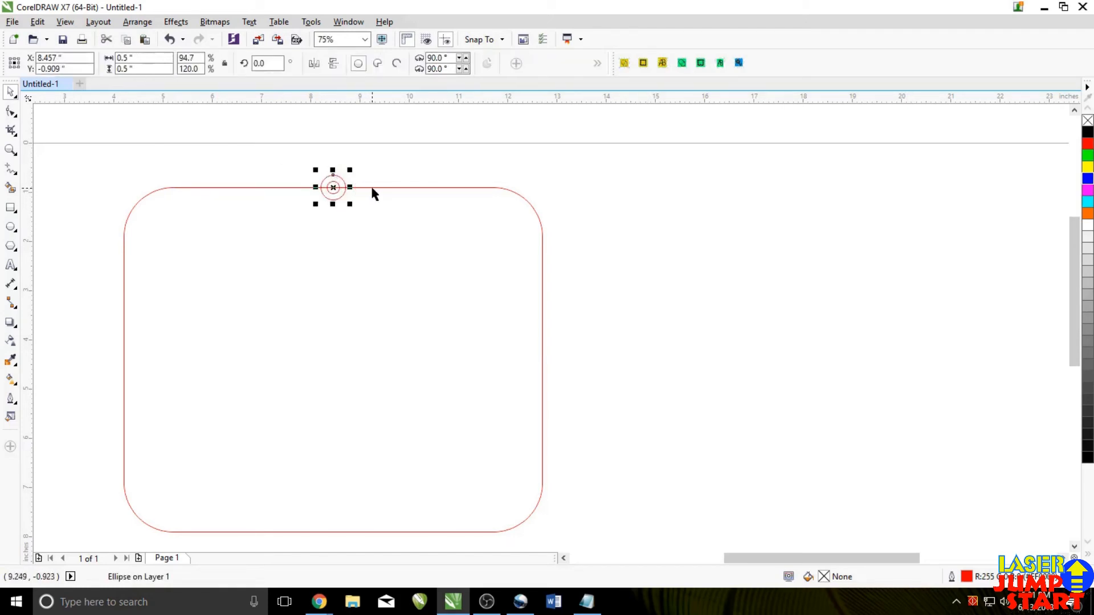
left_click(372, 188, "shift")
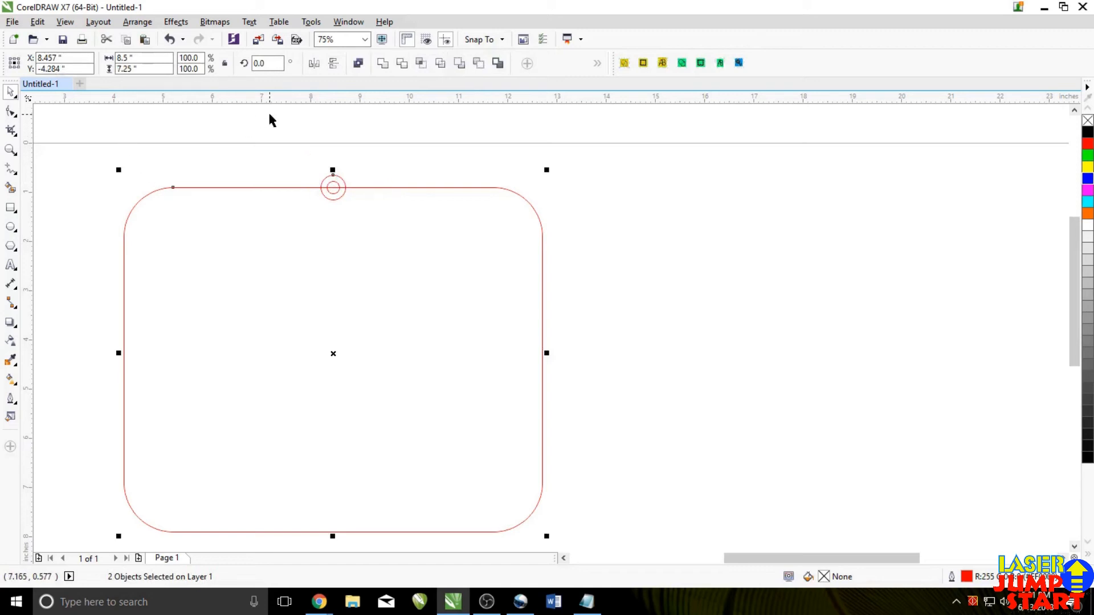
left_click(383, 63)
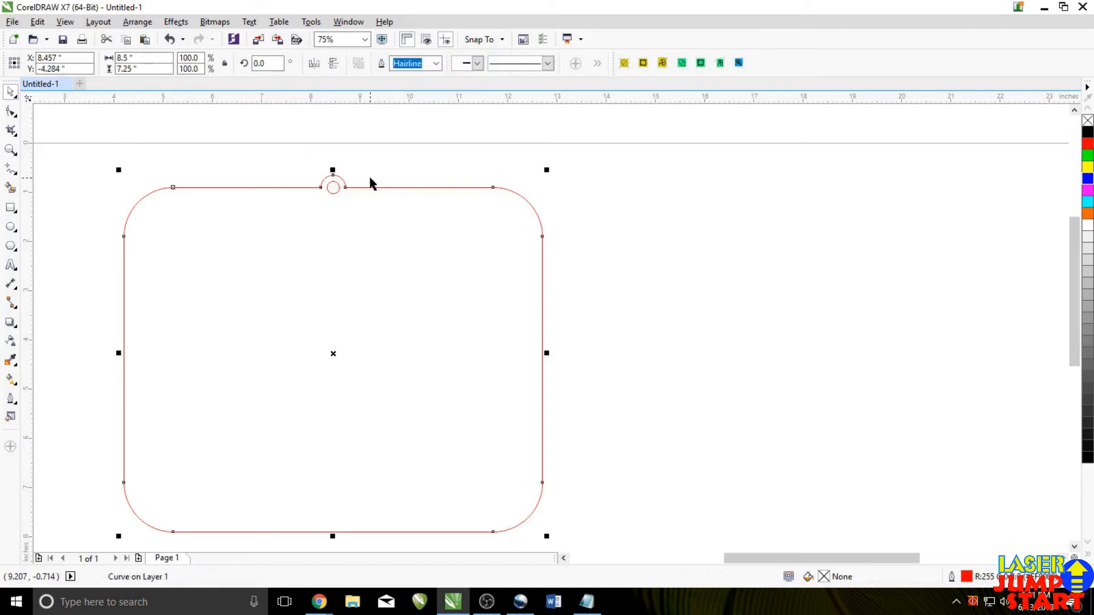
left_click(593, 245)
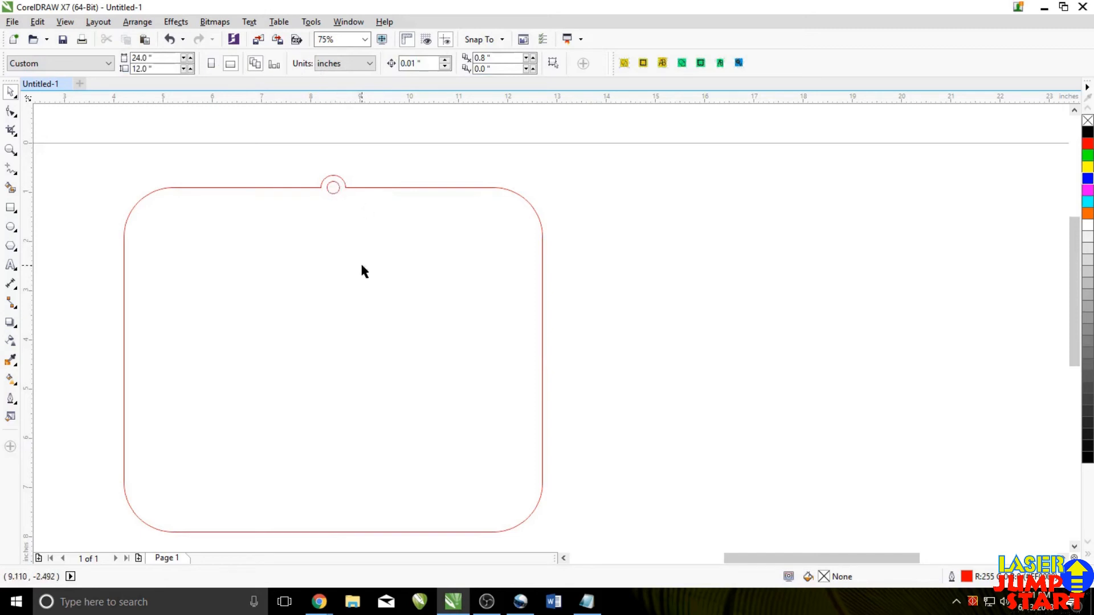
Step: Place the script lettering group inside the backing outline to check its fit, and move it back off the page
scroll(360, 261, "down", 2)
scroll(285, 289, "left", 3)
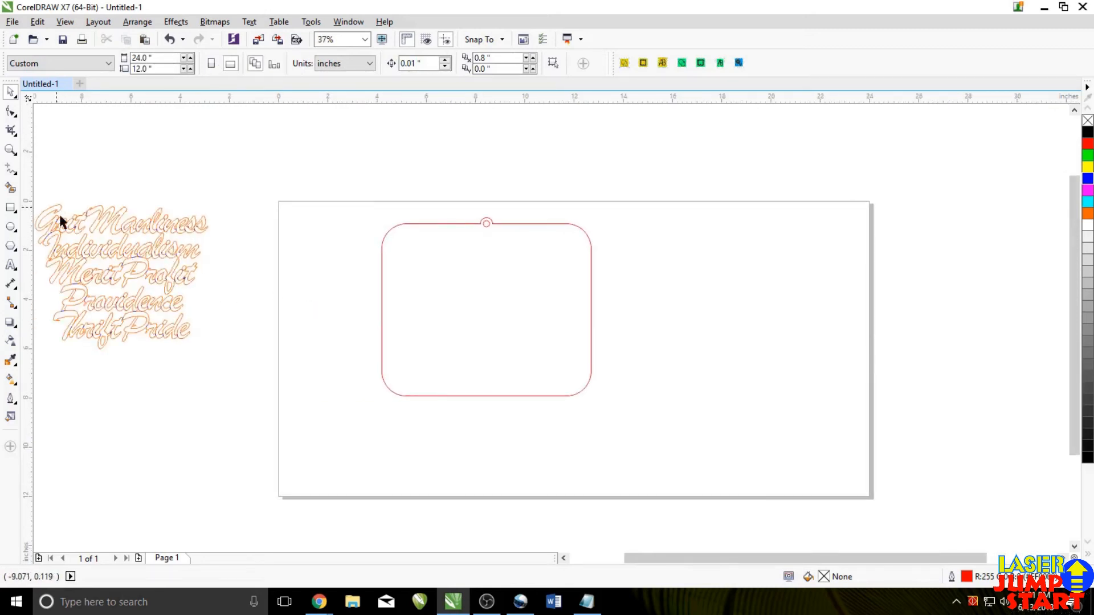
left_click(60, 217)
left_click_drag(122, 276, 486, 310)
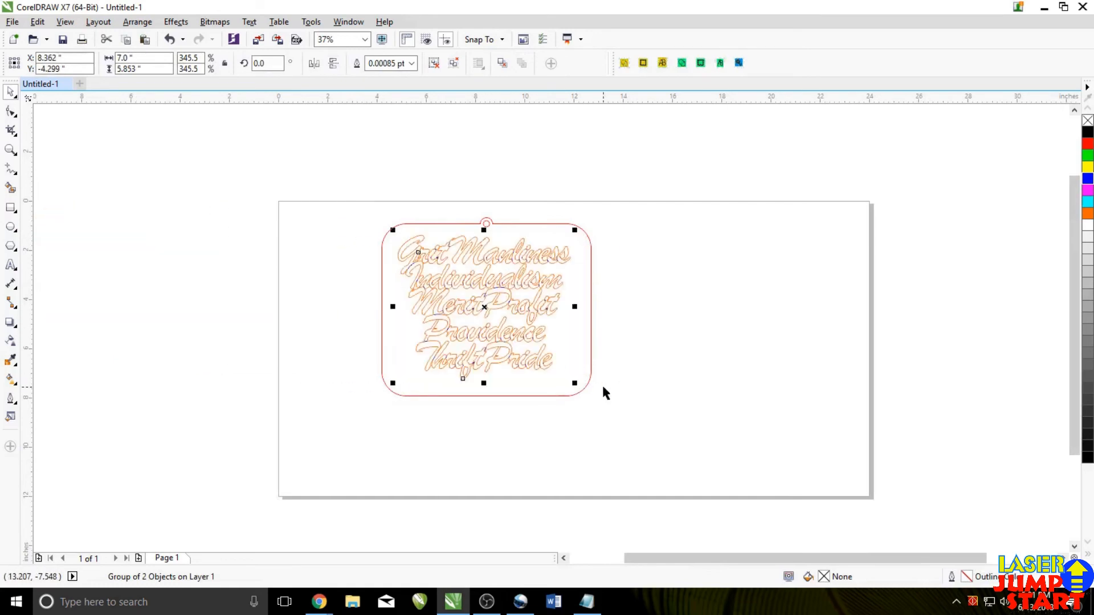
left_click(650, 365)
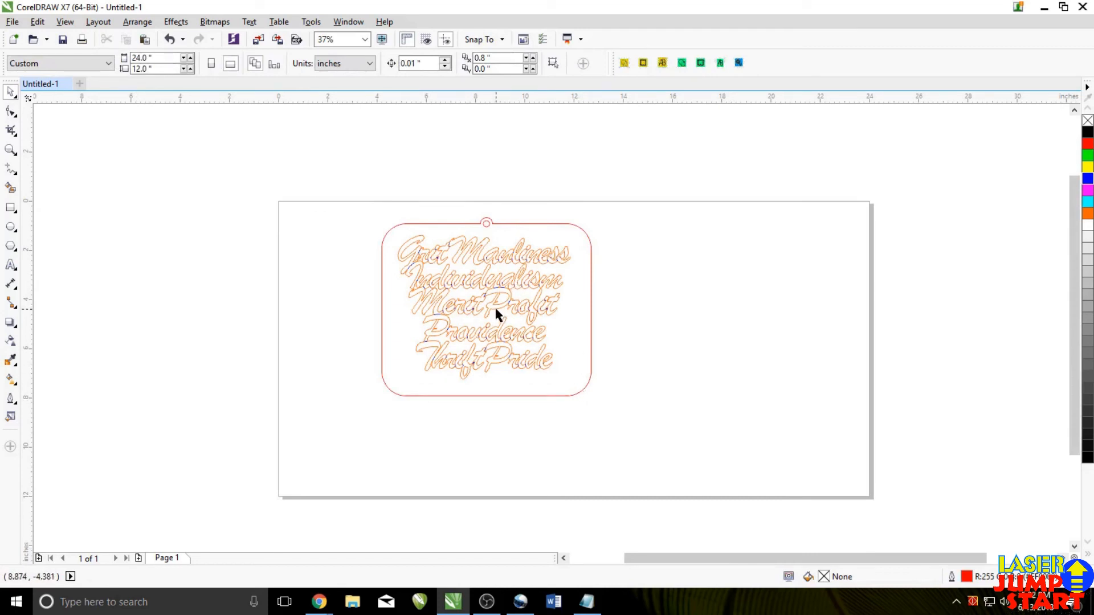
left_click(477, 312)
left_click_drag(484, 303, 163, 299)
Step: Move the backing outline and its hole to the page's upper-left corner and print the selection to the VLS3.60
left_click_drag(342, 190, 623, 398)
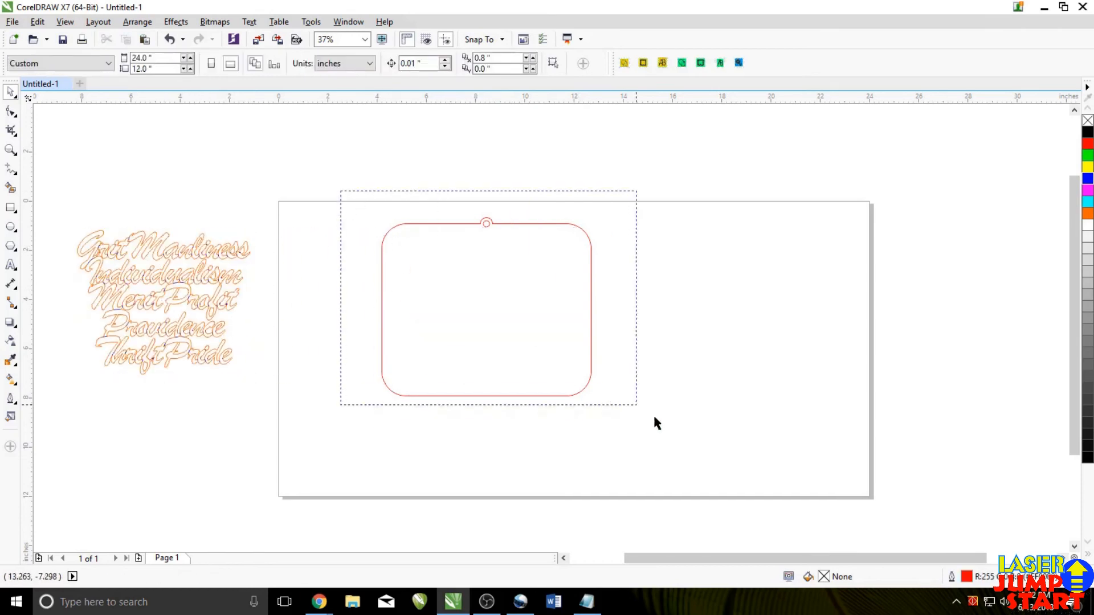
left_click_drag(488, 306, 389, 294)
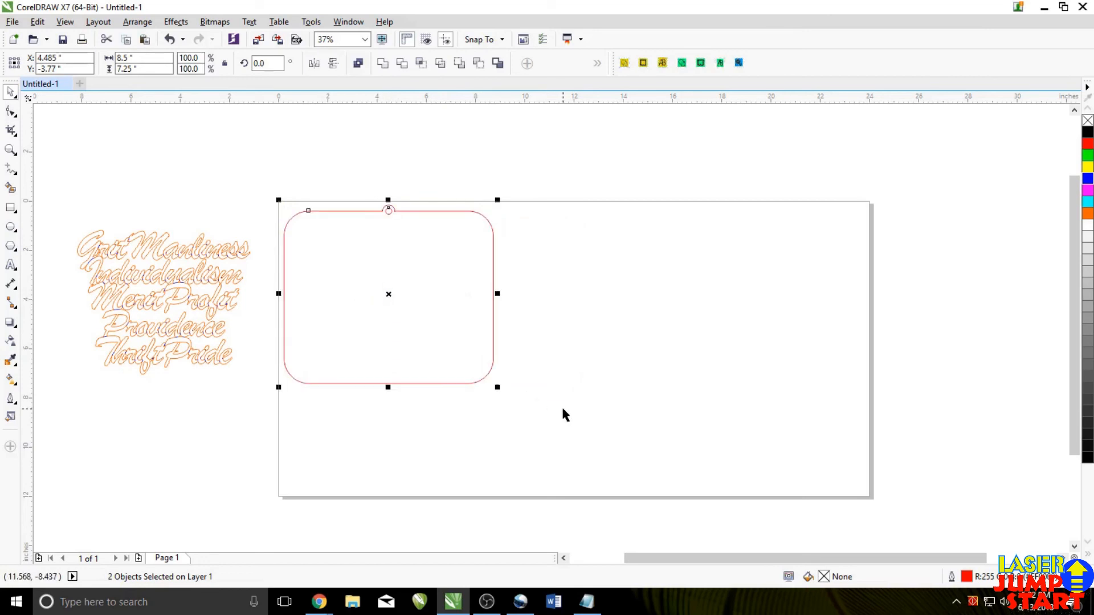
key("ctrl+p")
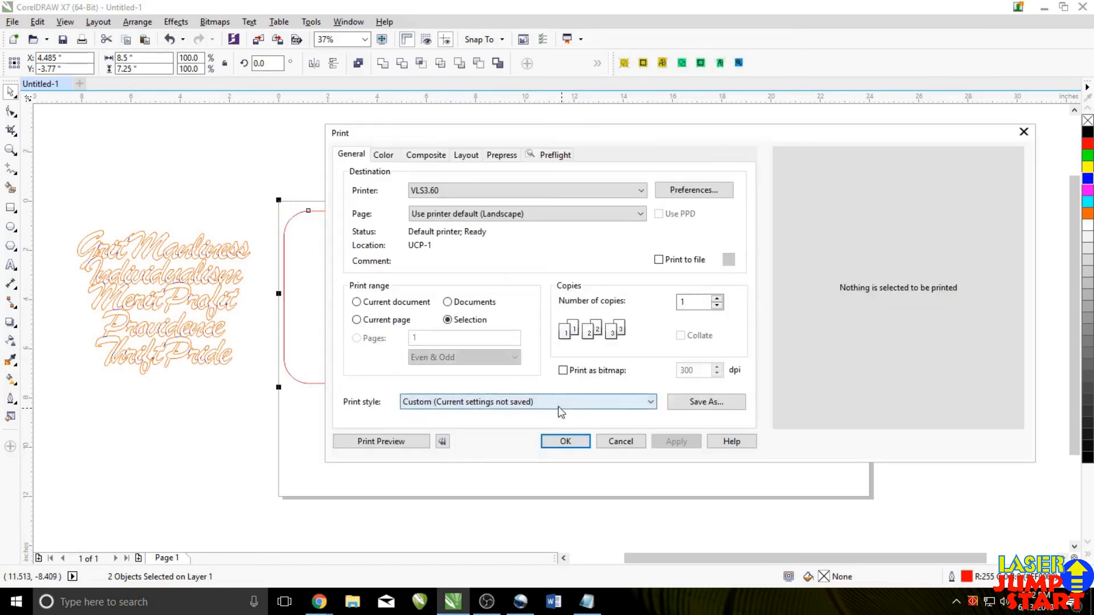
left_click(582, 444)
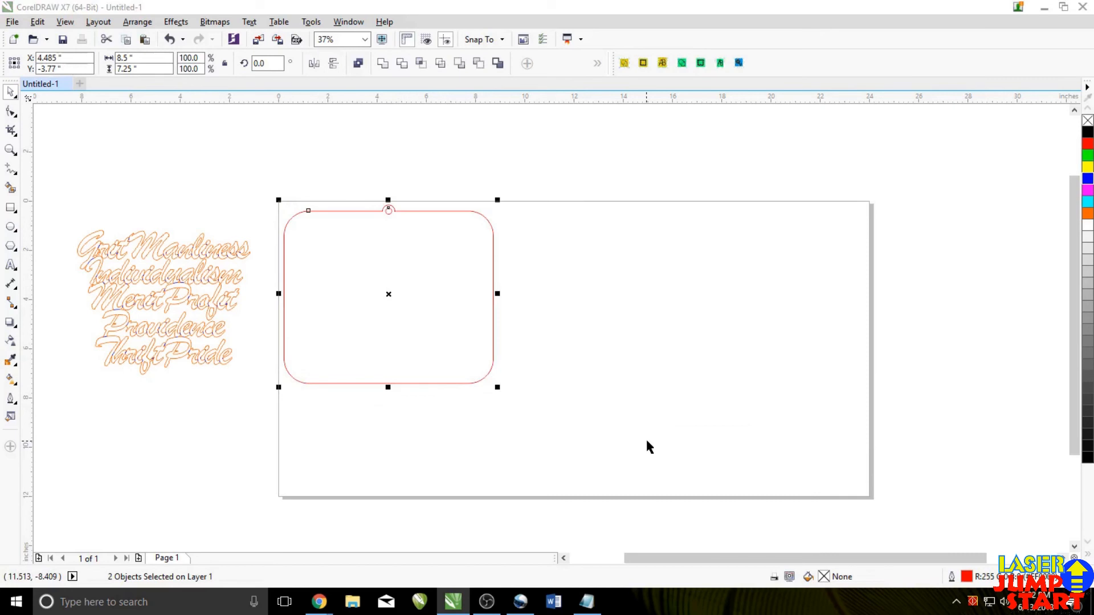
Step: Open the VLS3.60 Control Panel and estimate the completion time of the backing outline job
left_click(972, 602)
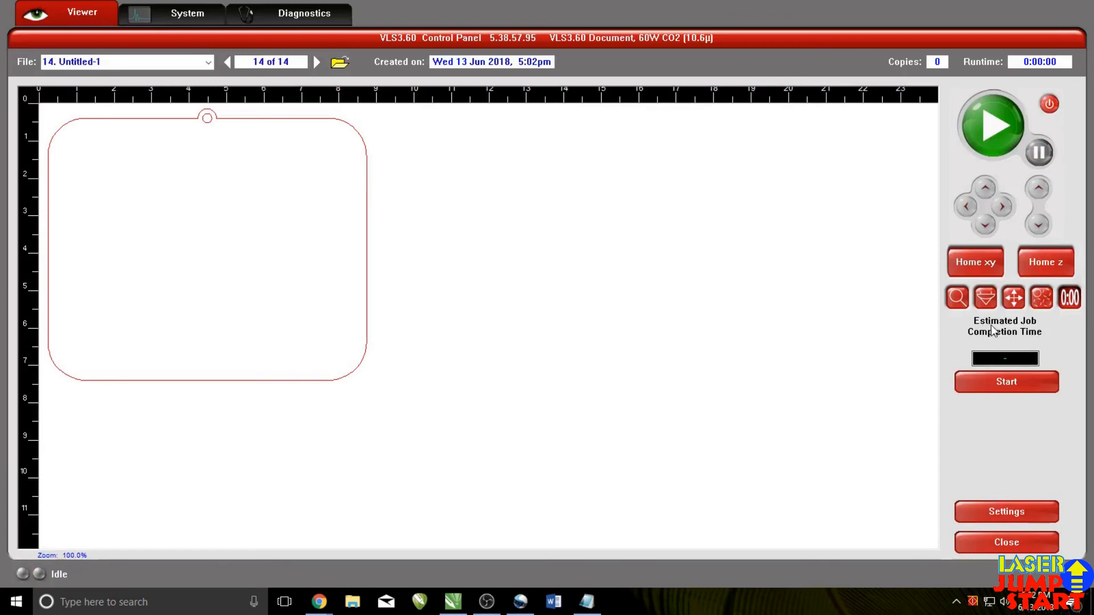
left_click(1007, 382)
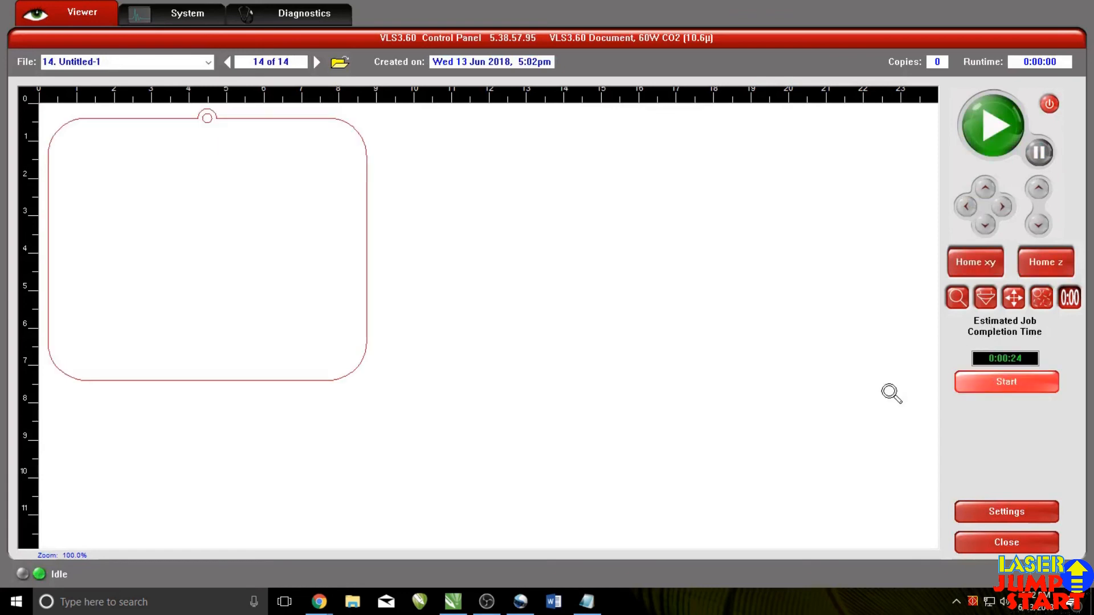